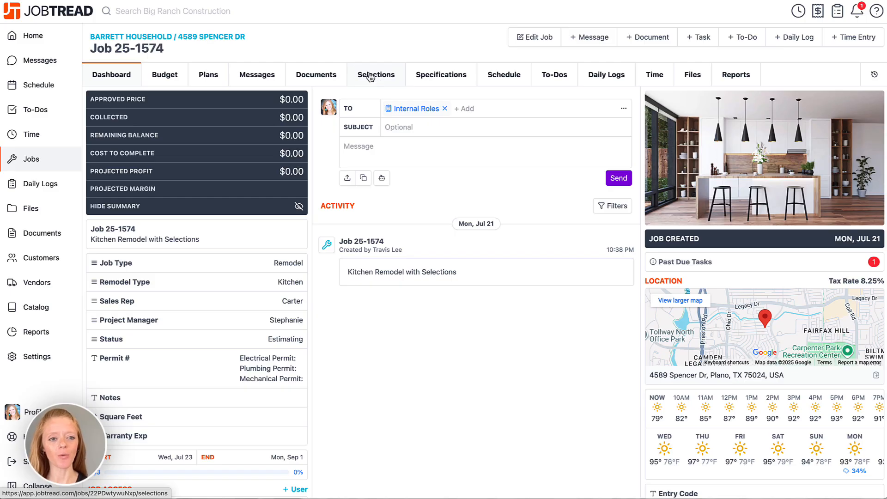
Step: Create a new cost item named "Kitchen Island Light Fixture" at the top level of the job's budget
{"action": "left_click", "coordinate": [179, 76]}
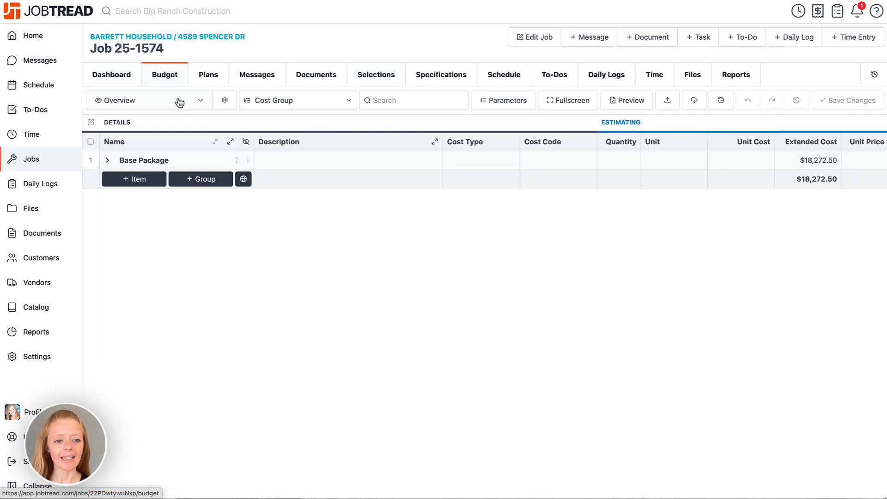
{"action": "left_click", "coordinate": [139, 180]}
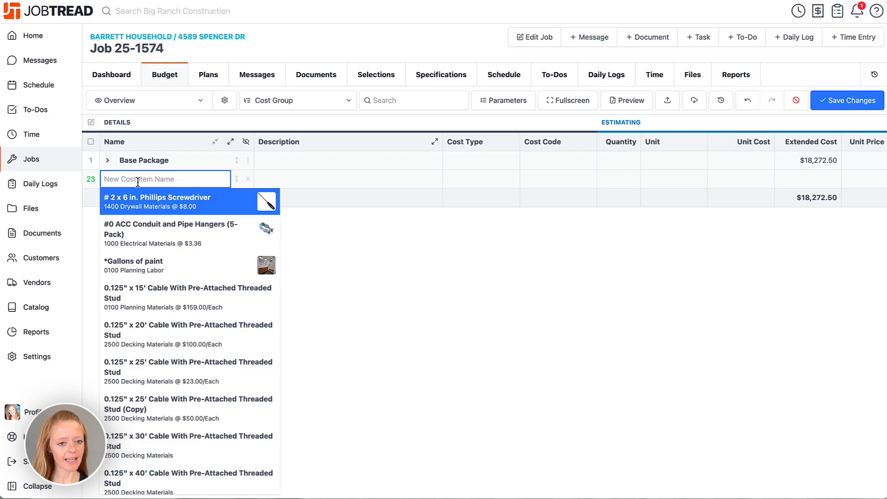
{"action": "type", "text": "Kitche"}
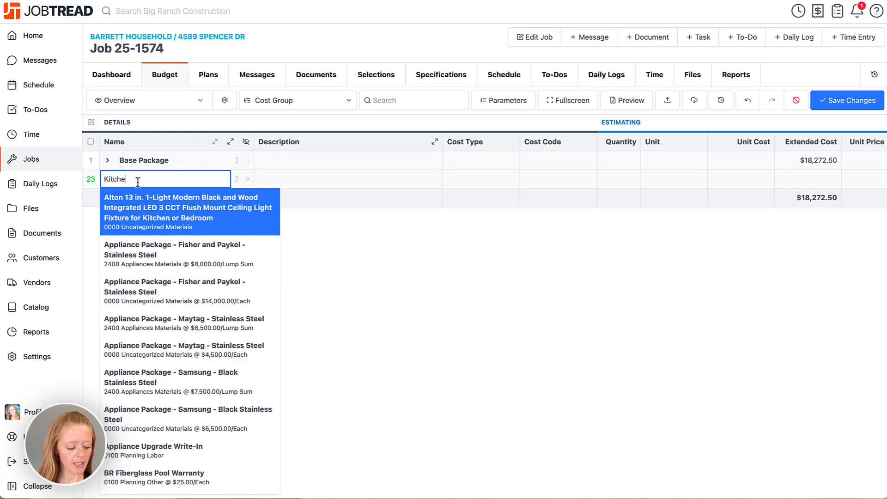
{"action": "type", "text": "n Island Light "}
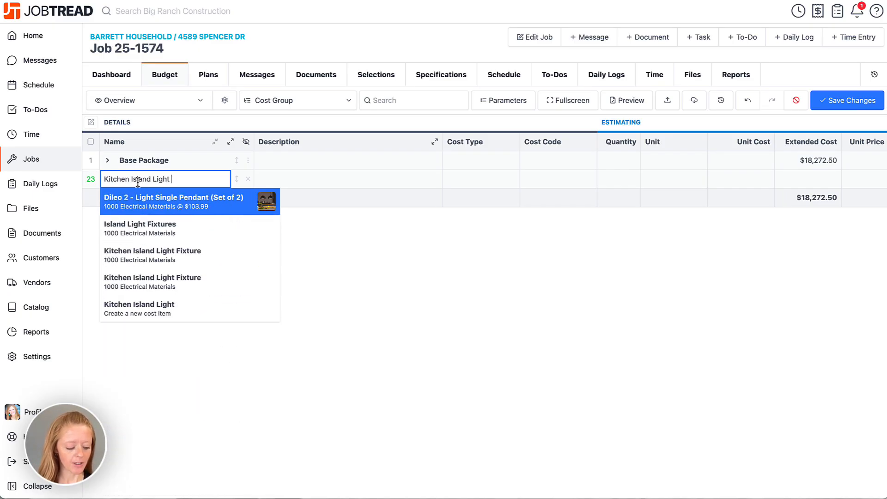
{"action": "type", "text": "Fixture"}
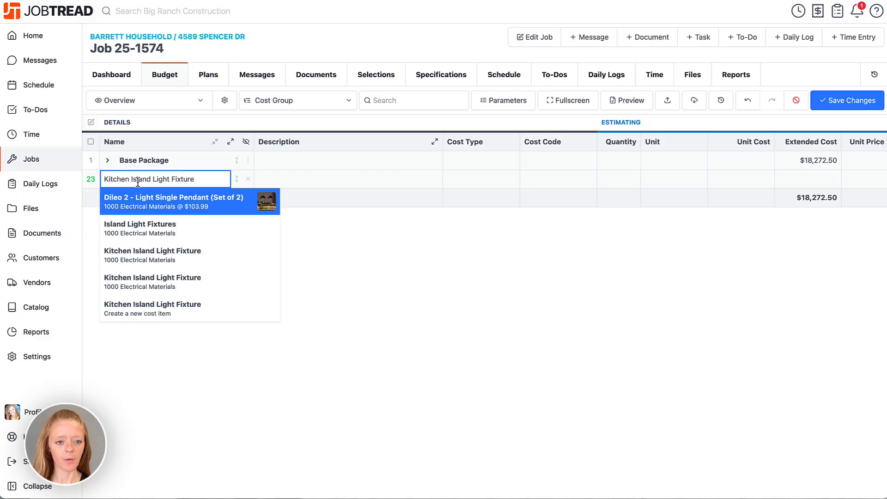
{"action": "left_click", "coordinate": [186, 314]}
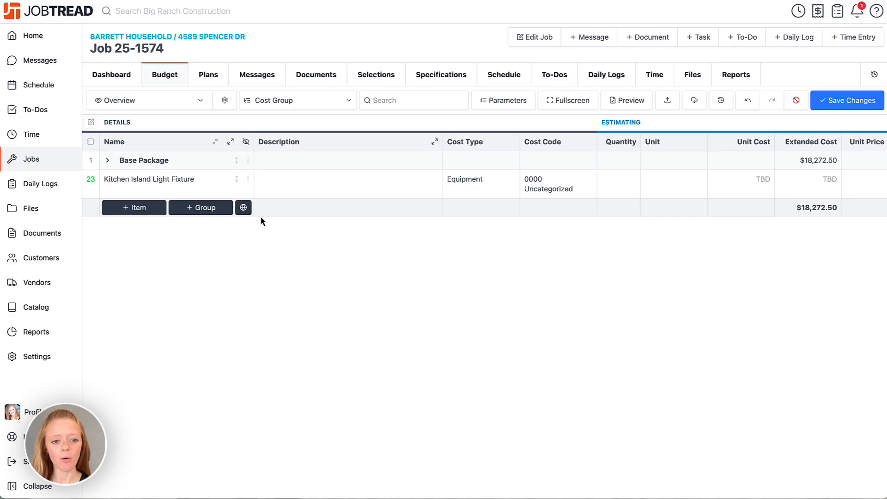
Step: Open the new item's details and enter the description "Please enter the details of your chosen light fixture below."
{"action": "left_click", "coordinate": [249, 181]}
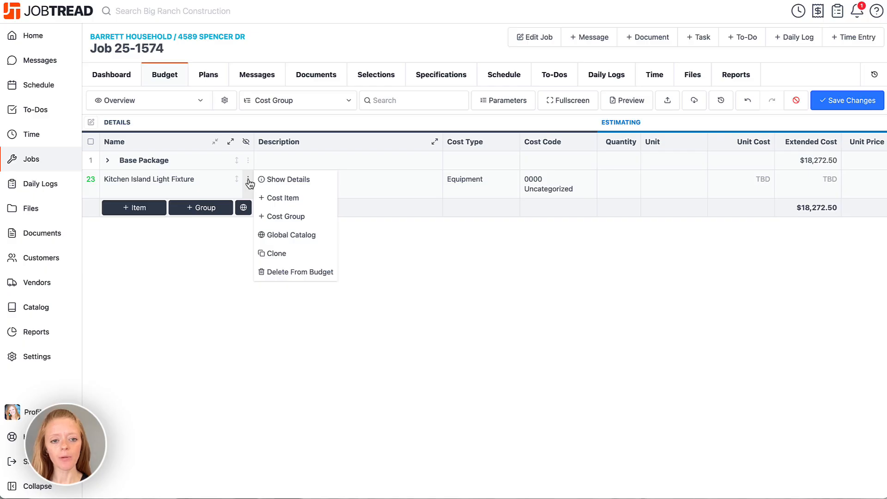
{"action": "left_click", "coordinate": [301, 184]}
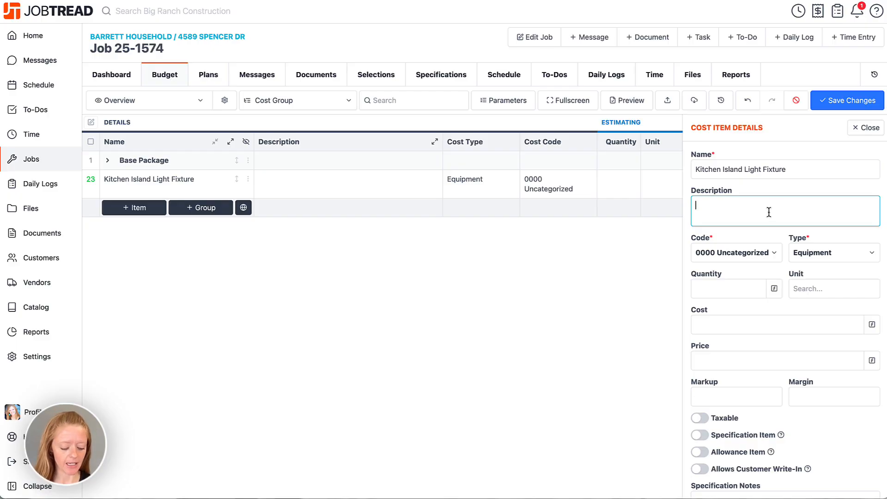
{"action": "type", "text": "Please enter "}
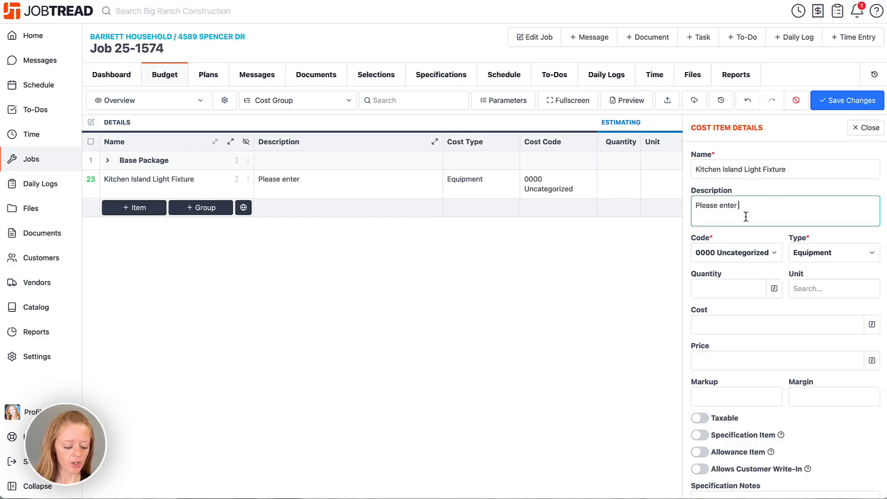
{"action": "type", "text": "the details of "}
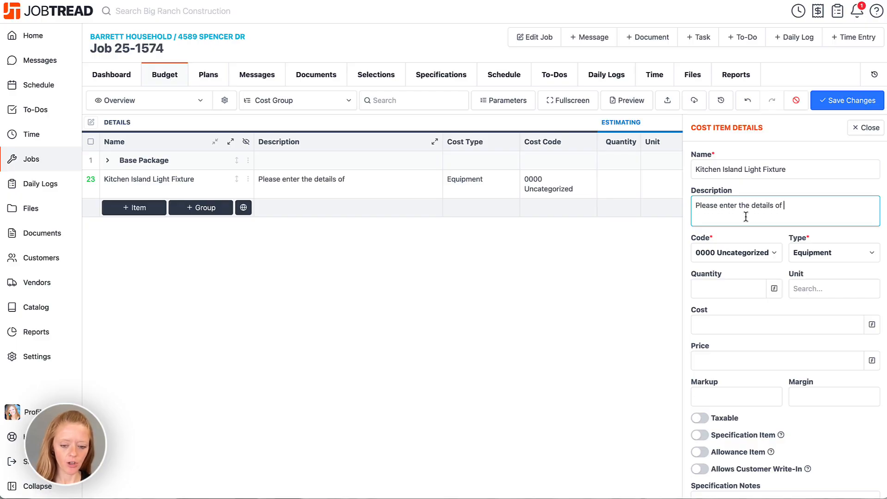
{"action": "type", "text": "your chosen lig"}
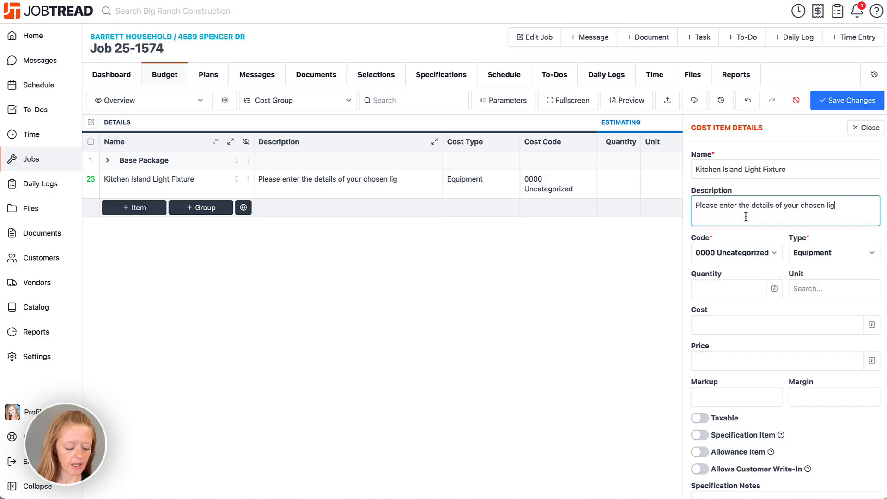
{"action": "type", "text": "ht fixt"}
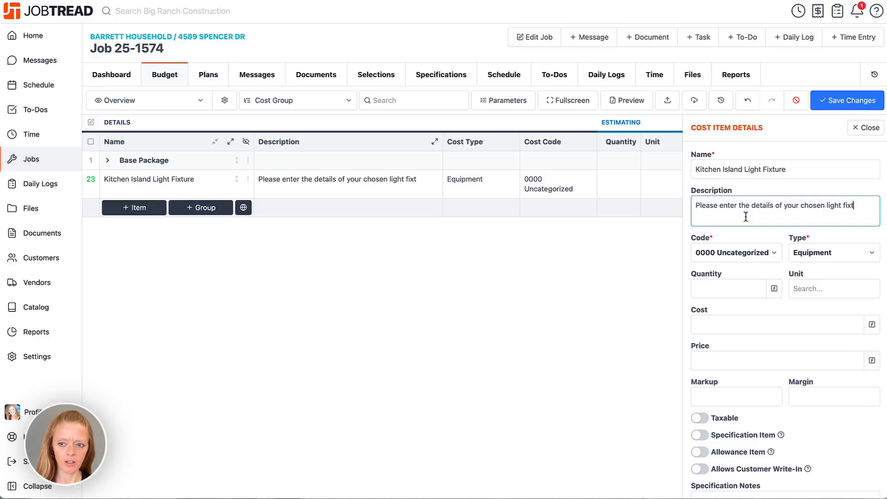
{"action": "type", "text": "ure below."}
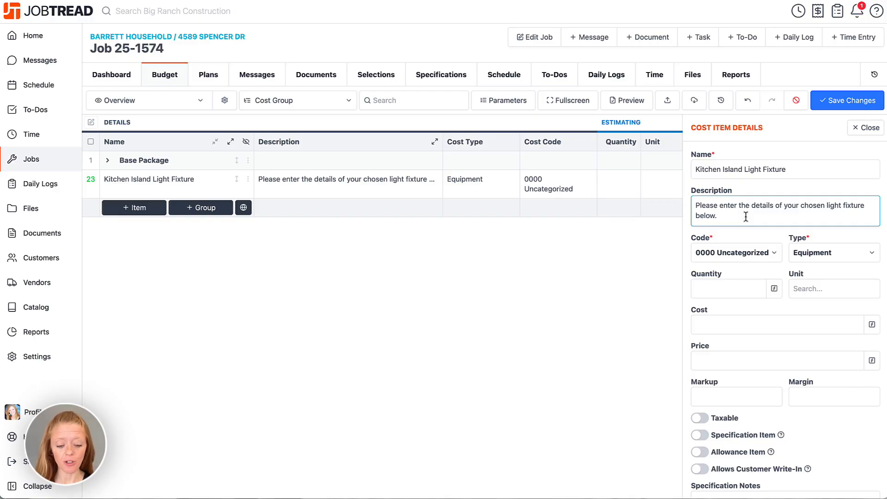
Step: After a blank line, add the description lines "Item Name:", "Item SKU:", "Item Color/Finish:" and "Item URL:"
{"action": "key", "text": "Return"}
{"action": "key", "text": "Return"}
{"action": "type", "text": "Item "}
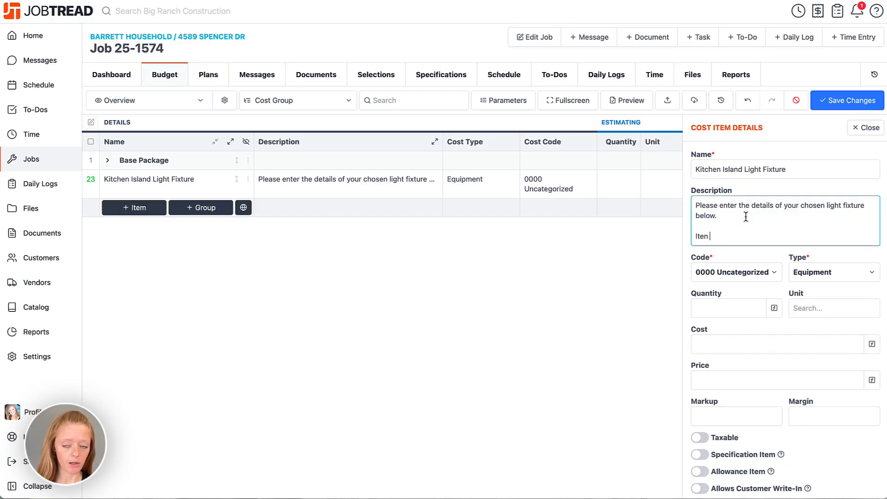
{"action": "type", "text": "Name:"}
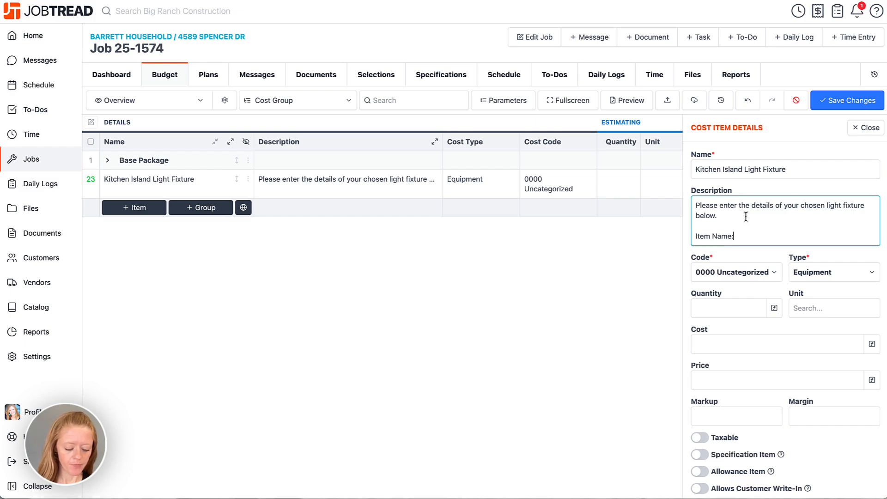
{"action": "key", "text": "Return"}
{"action": "type", "text": "Item SKU:"}
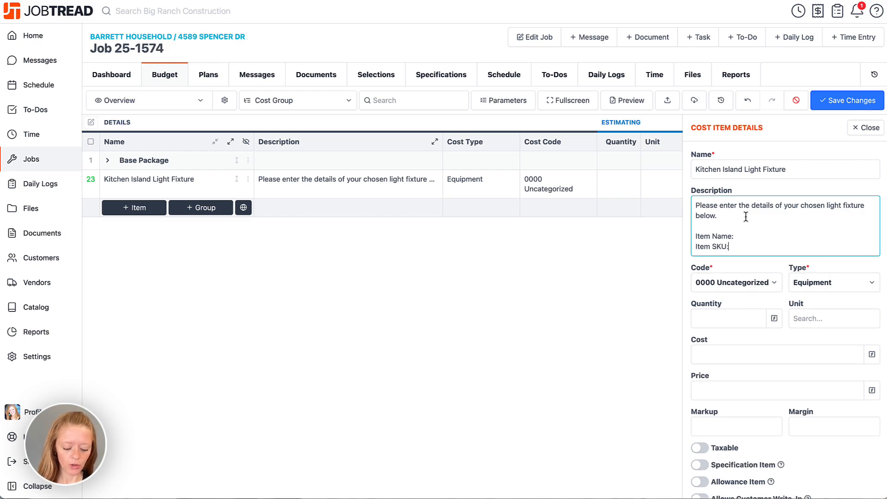
{"action": "key", "text": "Return"}
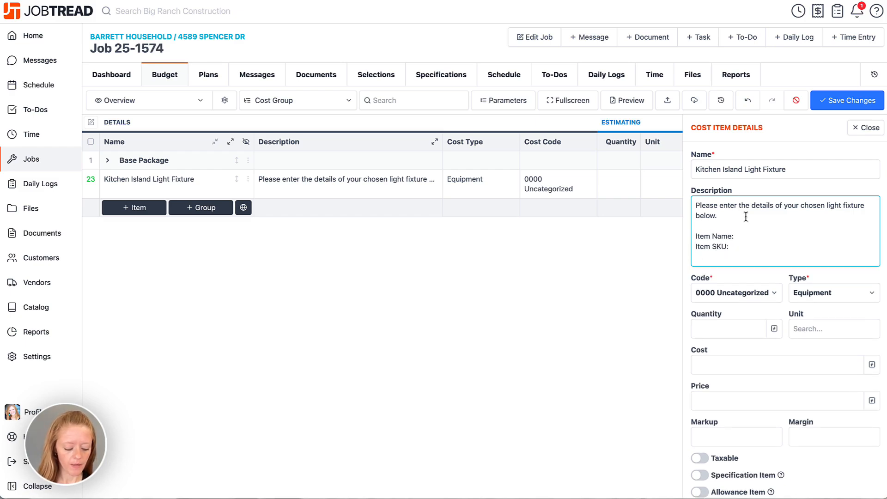
{"action": "type", "text": "Item Color"}
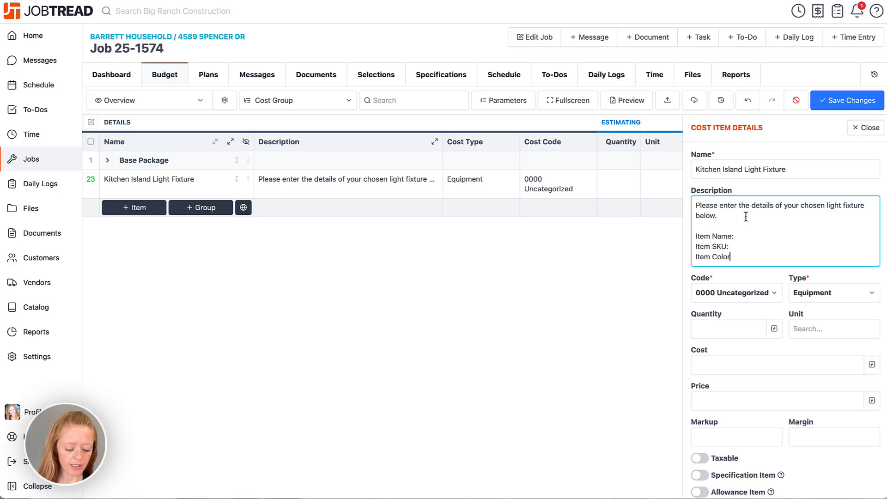
{"action": "type", "text": "/Finish:"}
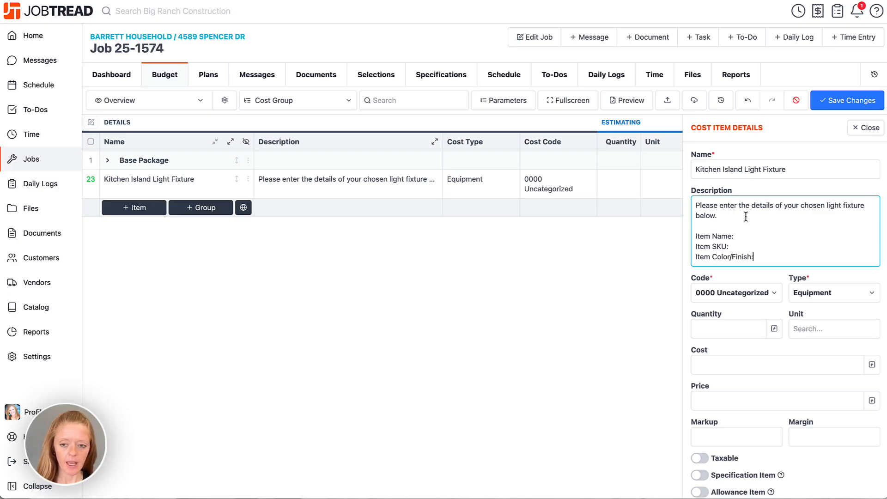
{"action": "key", "text": "Return"}
{"action": "type", "text": "Item URL:"}
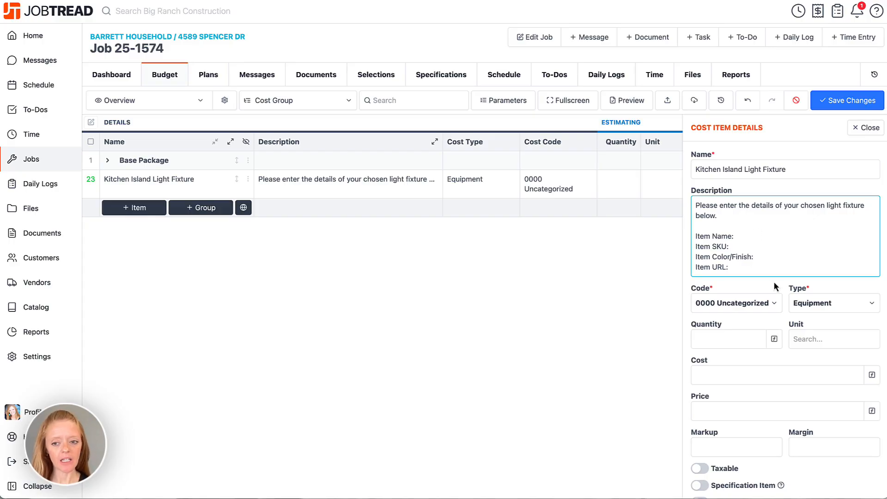
Step: Set the light fixture item's cost code to 1000 Electrical and its cost type to Materials
{"action": "scroll", "coordinate": [776, 287], "scroll_direction": "down", "scroll_amount": 2}
{"action": "scroll", "coordinate": [776, 286], "scroll_direction": "down", "scroll_amount": 4}
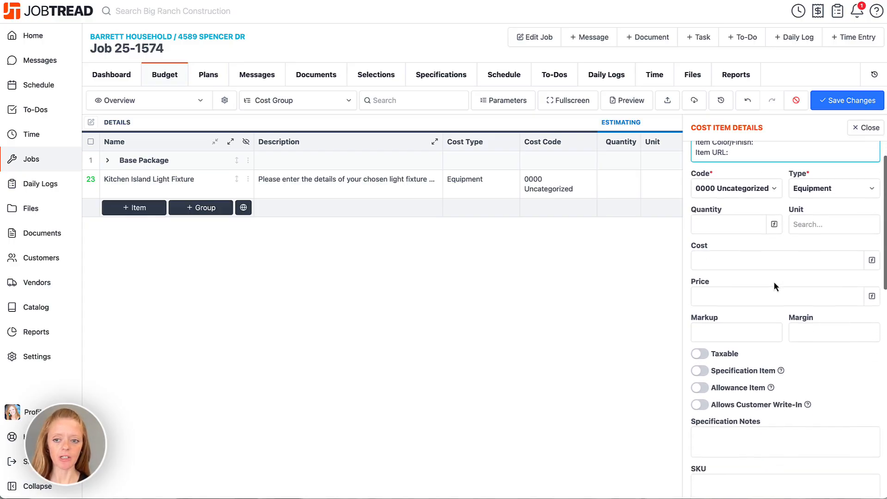
{"action": "left_click", "coordinate": [750, 167]}
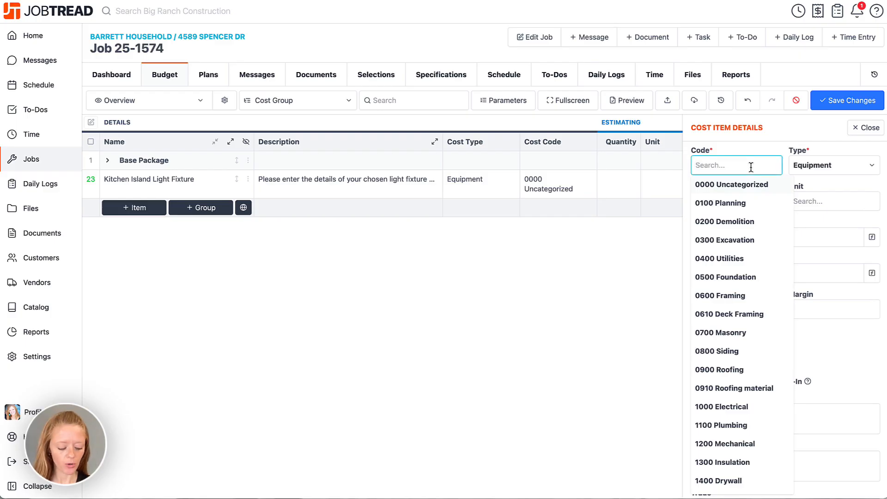
{"action": "type", "text": "ele"}
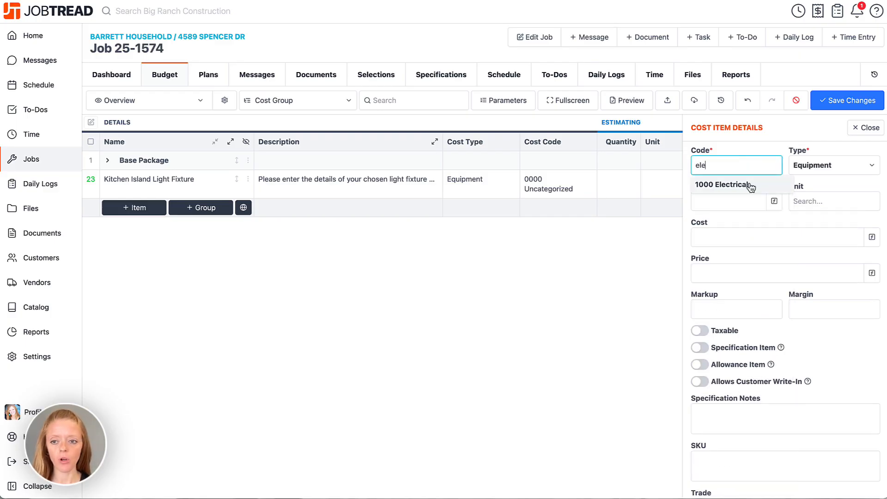
{"action": "left_click", "coordinate": [748, 185]}
{"action": "left_click", "coordinate": [812, 173]}
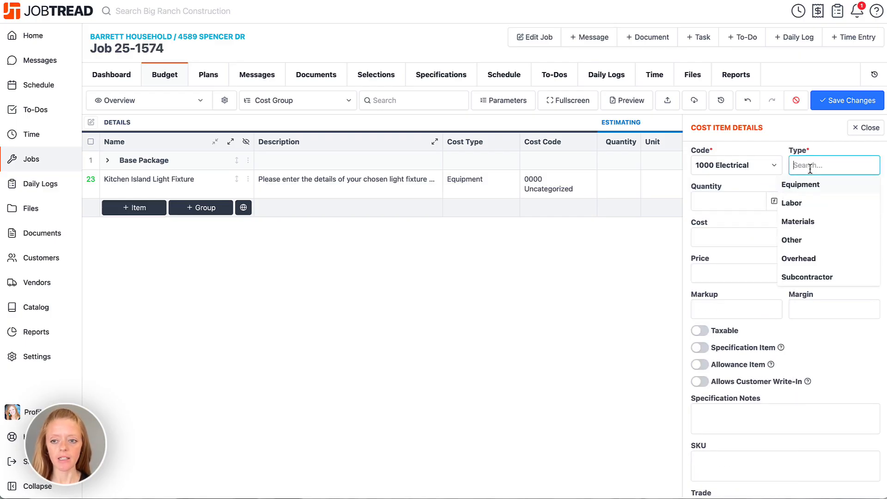
{"action": "left_click", "coordinate": [811, 222]}
Step: Set the light fixture item's quantity to 1 and its unit to Each
{"action": "left_click", "coordinate": [748, 203]}
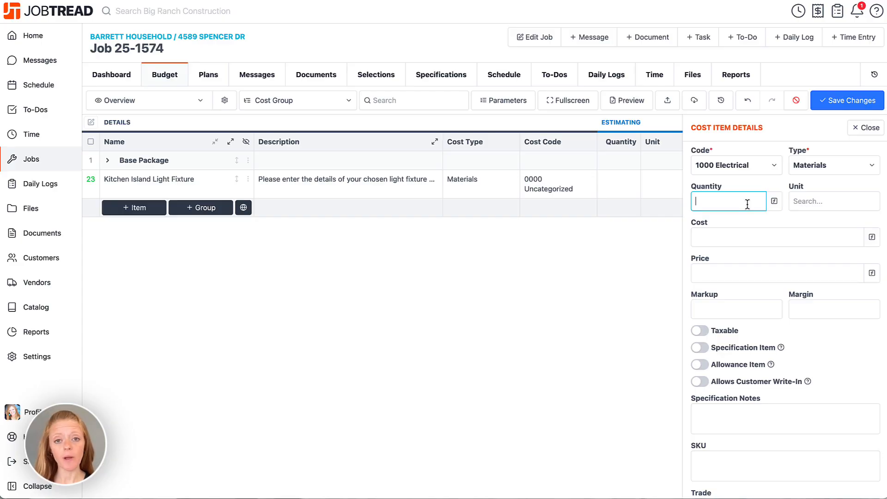
{"action": "type", "text": "1"}
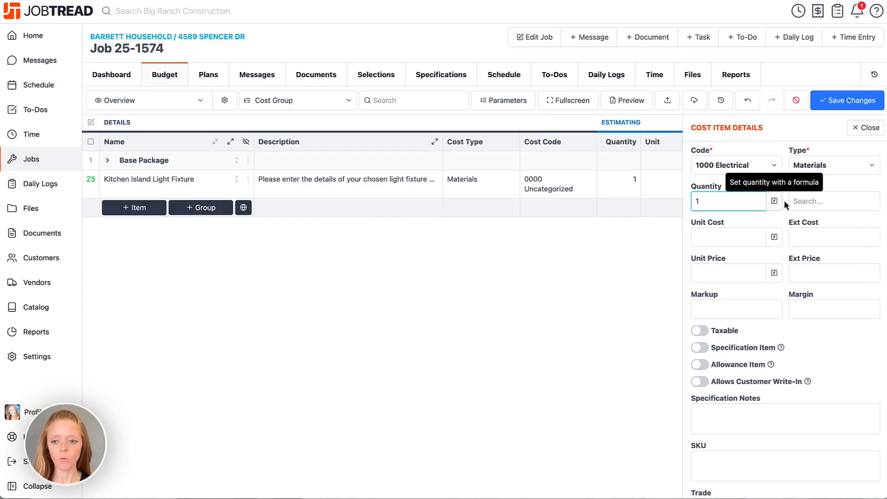
{"action": "left_click", "coordinate": [807, 201]}
{"action": "left_click", "coordinate": [806, 257]}
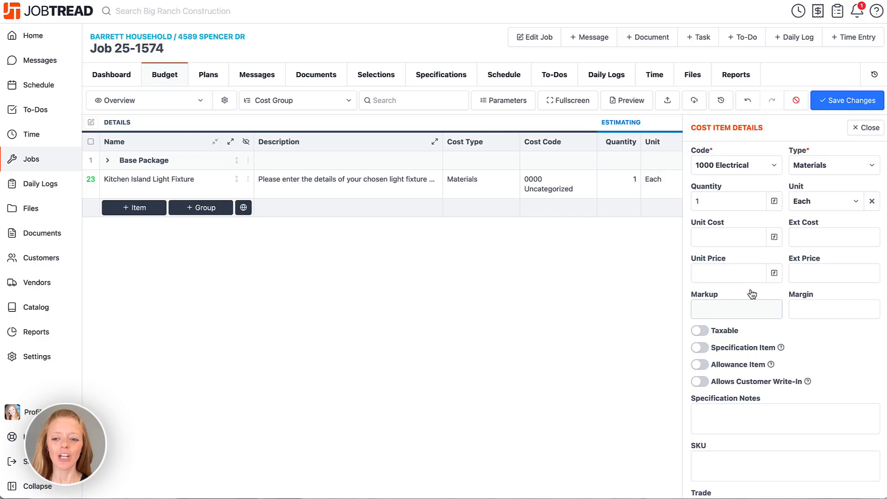
Step: Enable Allows Customer Write-In for the Kitchen Island Light Fixture item
{"action": "scroll", "coordinate": [752, 294], "scroll_direction": "up", "scroll_amount": 3}
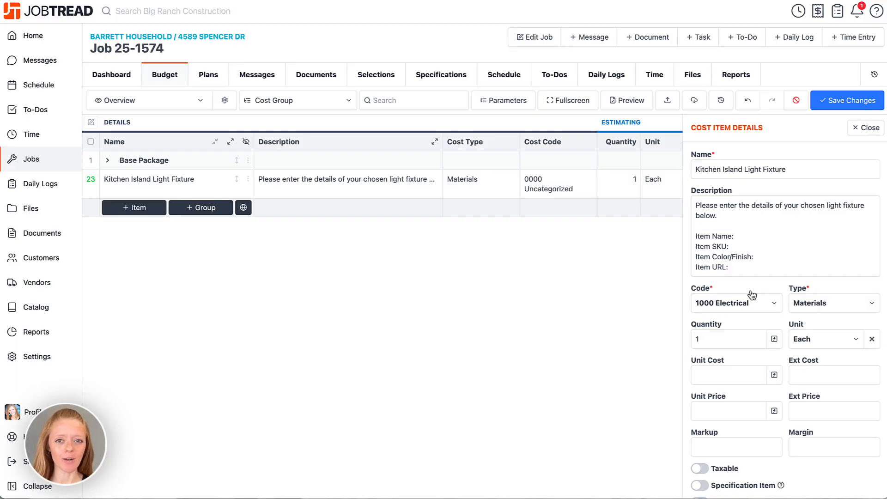
{"action": "scroll", "coordinate": [752, 294], "scroll_direction": "down", "scroll_amount": 5}
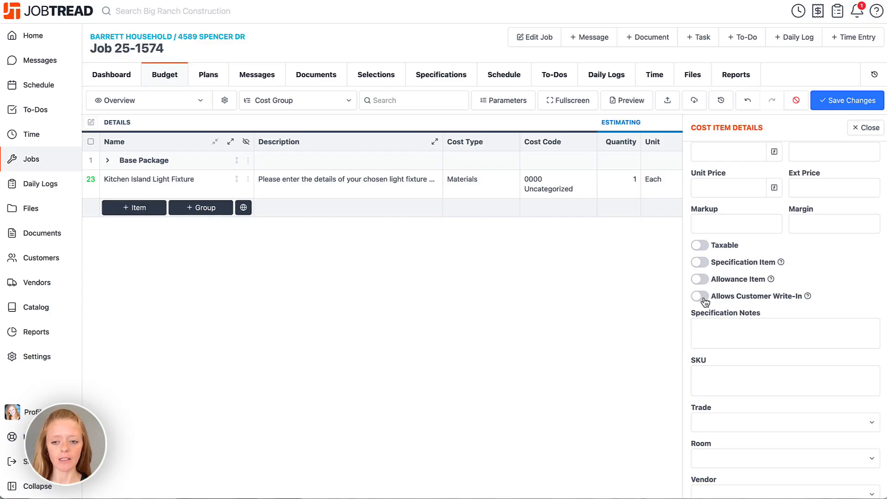
{"action": "left_click", "coordinate": [700, 296]}
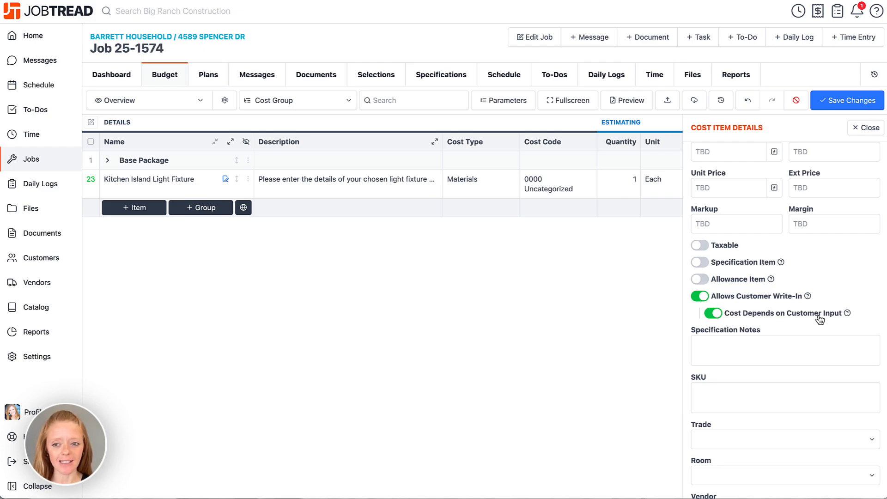
Step: Turn off Cost Depends on Customer Input for the write-in item and select its unit cost for editing
{"action": "scroll", "coordinate": [817, 300], "scroll_direction": "up", "scroll_amount": 1}
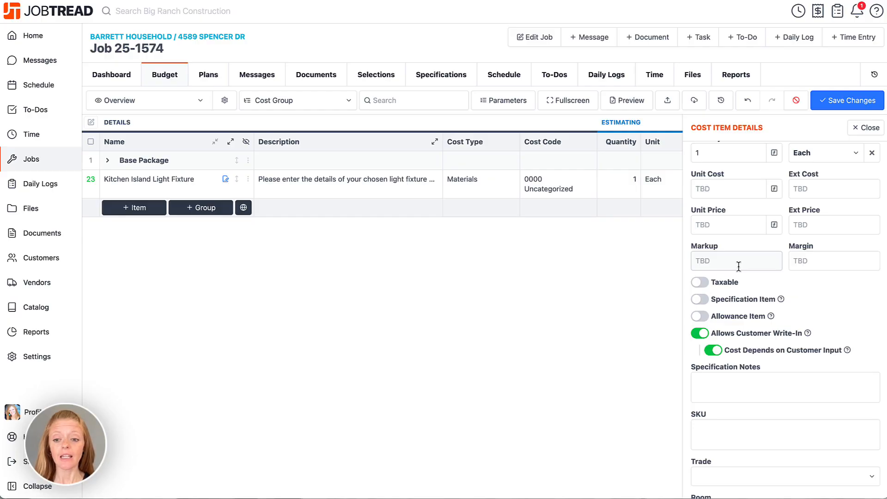
{"action": "left_click", "coordinate": [713, 349]}
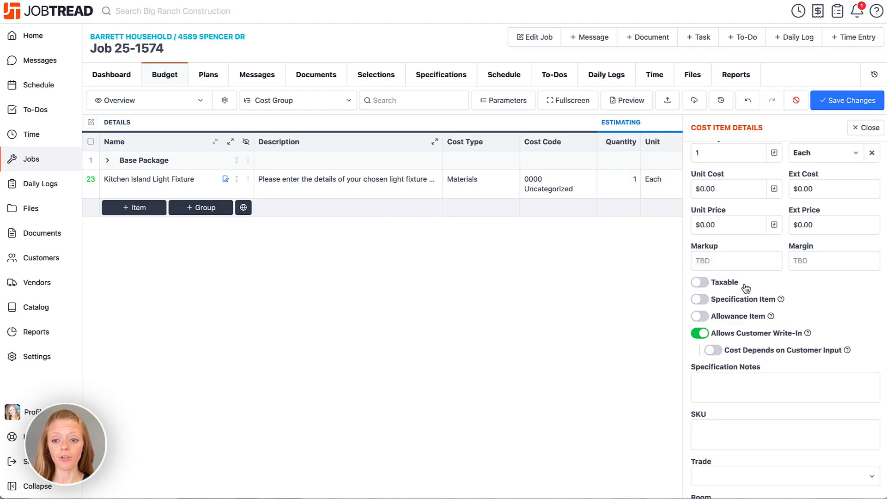
{"action": "left_click", "coordinate": [735, 190]}
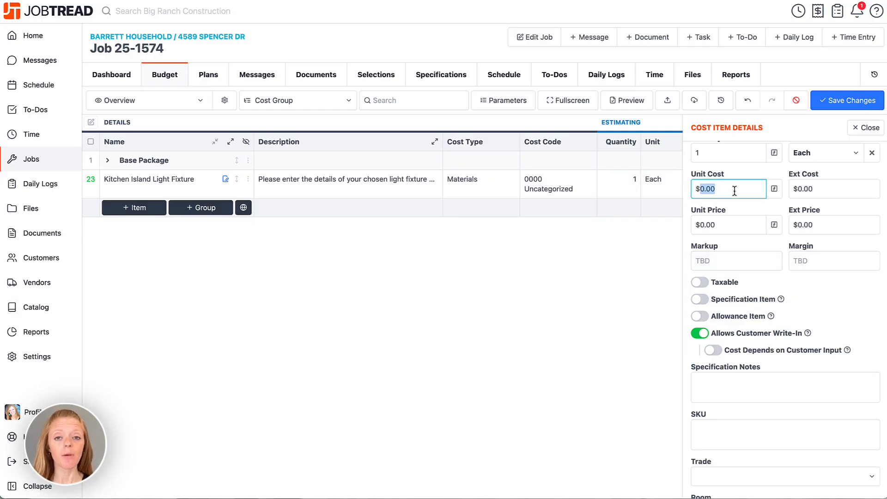
{"action": "scroll", "coordinate": [734, 190], "scroll_direction": "up", "scroll_amount": 4}
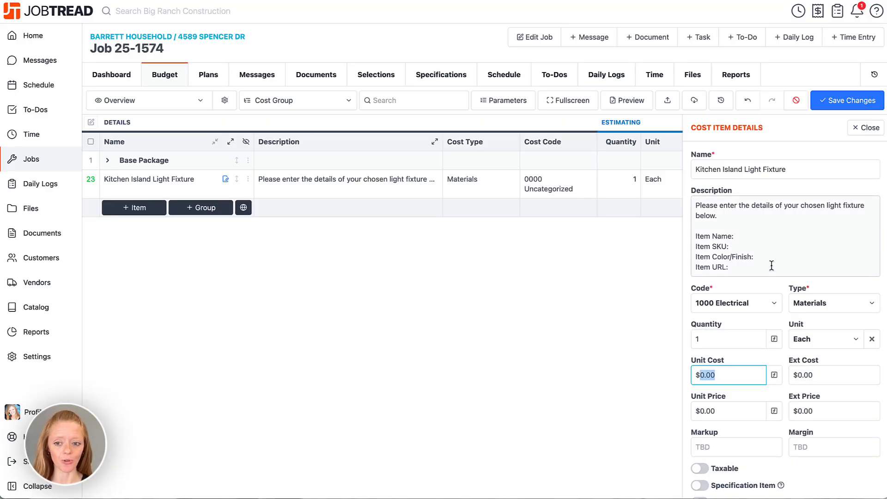
{"action": "scroll", "coordinate": [771, 264], "scroll_direction": "down", "scroll_amount": 4}
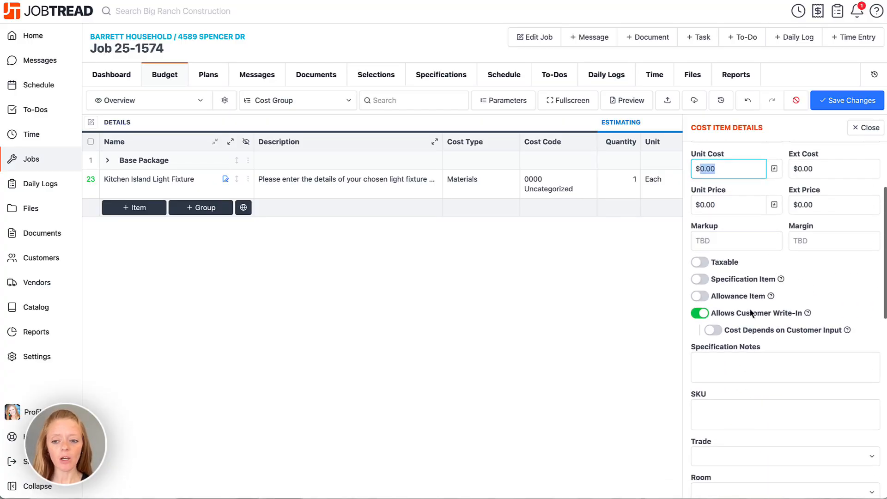
Step: Turn on Cost Depends on Customer Input for the Kitchen Island Light Fixture item and save the budget changes
{"action": "left_click", "coordinate": [713, 331]}
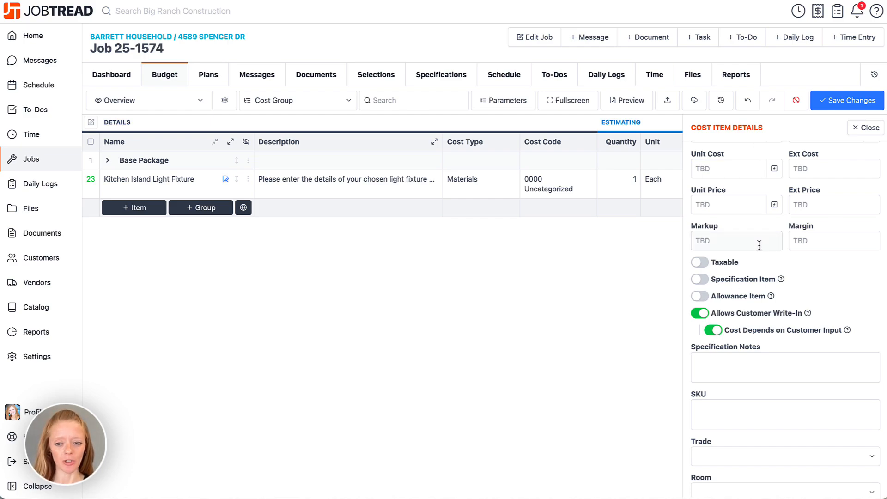
{"action": "scroll", "coordinate": [759, 245], "scroll_direction": "up", "scroll_amount": 5}
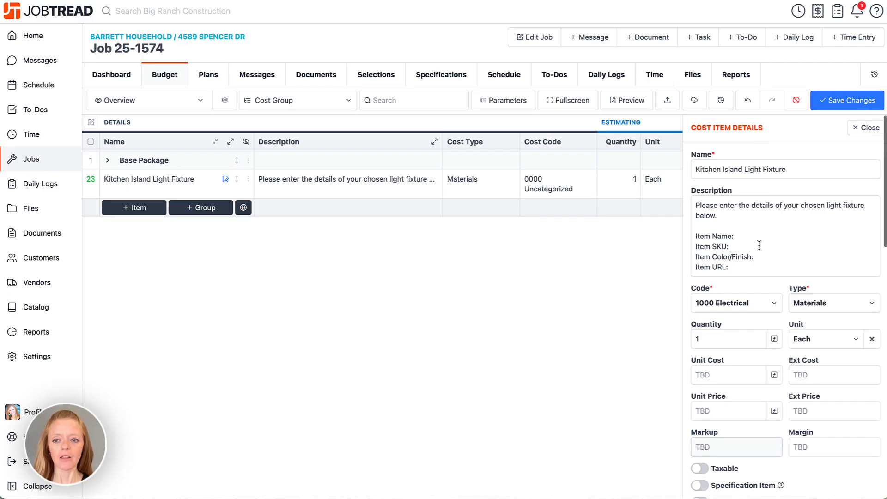
{"action": "left_click", "coordinate": [868, 128]}
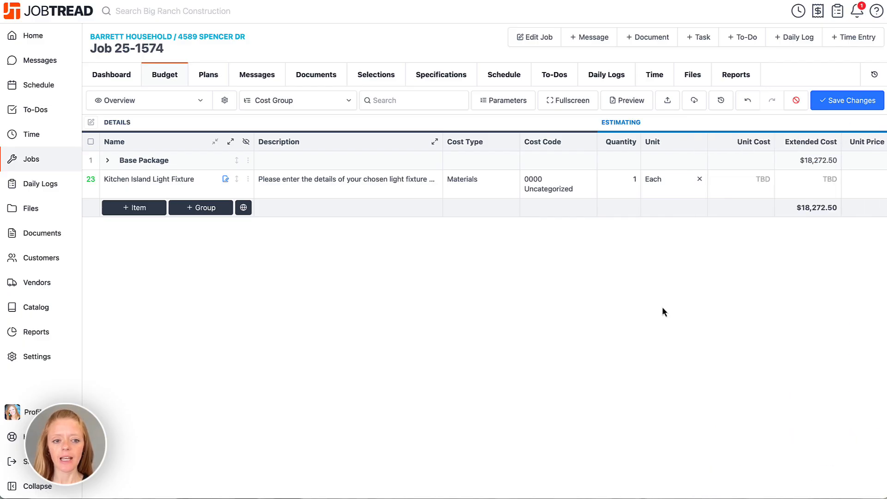
{"action": "left_click", "coordinate": [127, 181]}
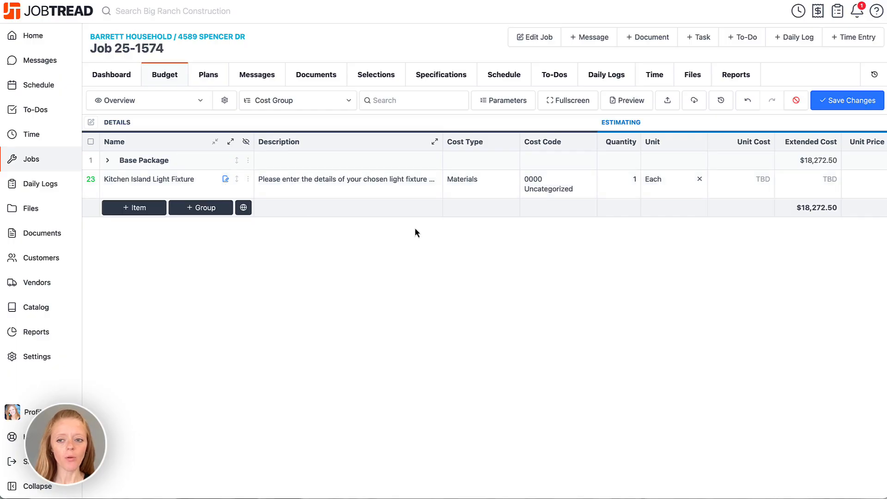
{"action": "left_click", "coordinate": [858, 106]}
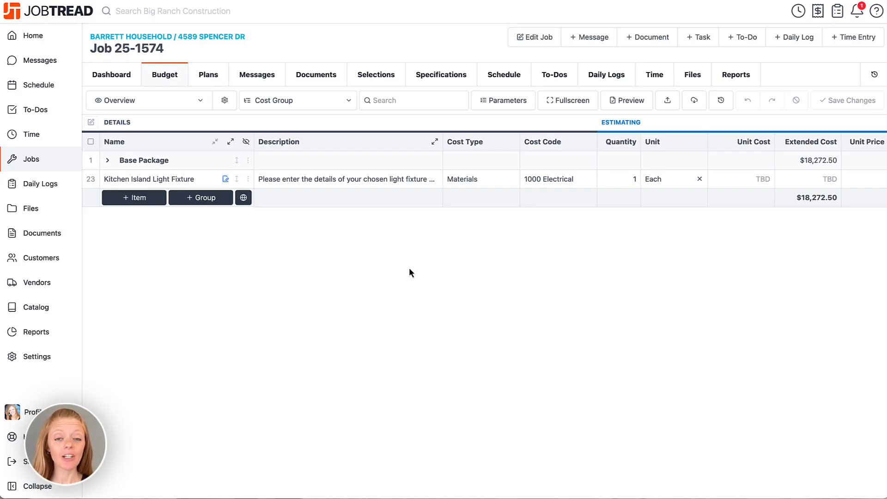
Step: Create a Proposal document for the job that includes the Base Package and the Kitchen Island Light Fixture
{"action": "left_click", "coordinate": [642, 36]}
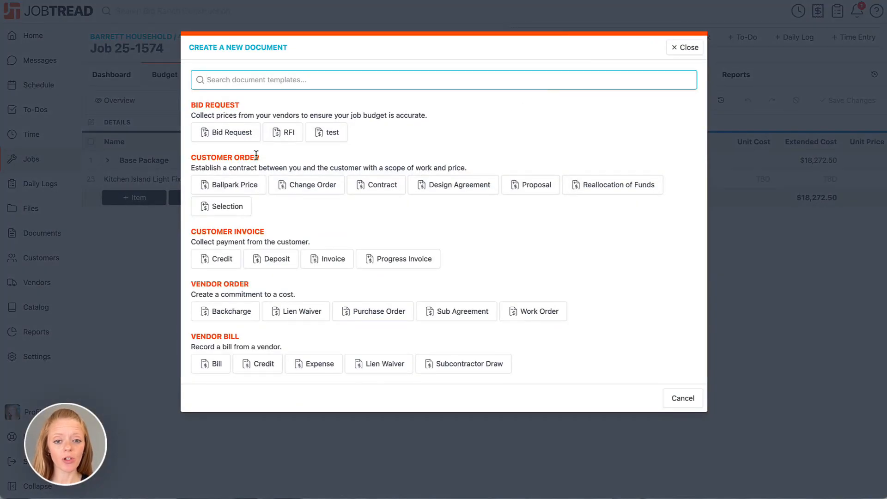
{"action": "left_click", "coordinate": [517, 189]}
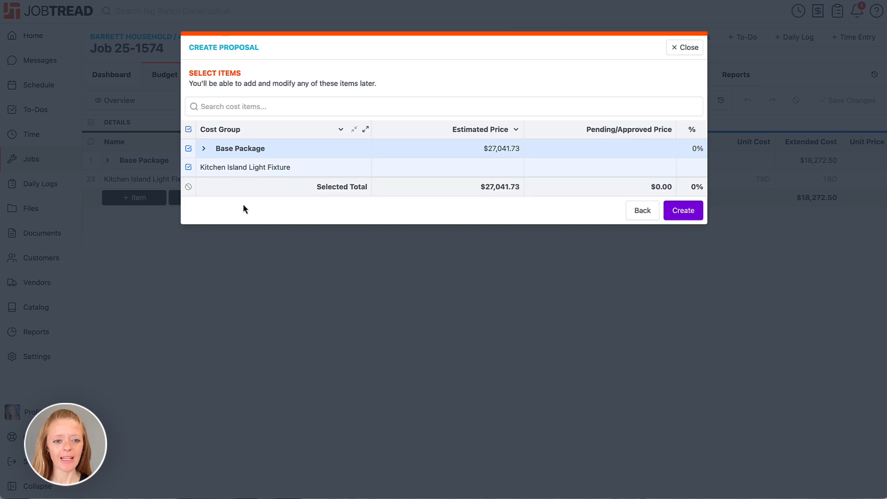
{"action": "left_click", "coordinate": [203, 149]}
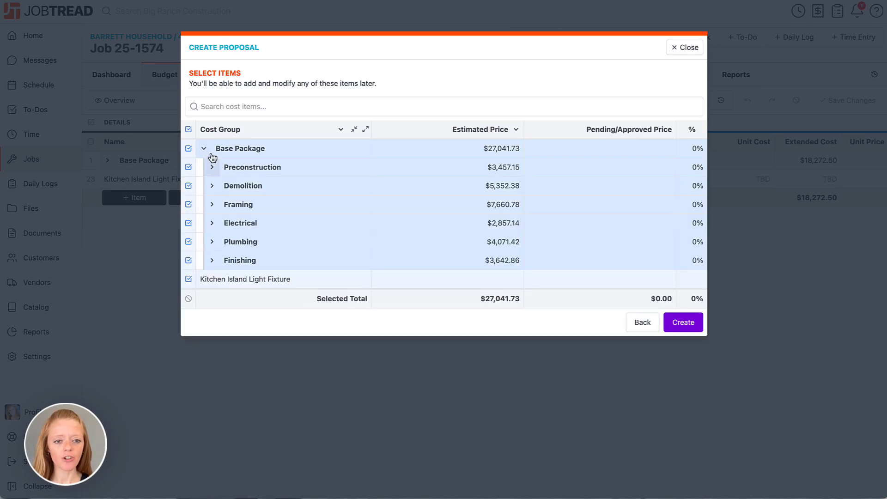
{"action": "left_click", "coordinate": [208, 148]}
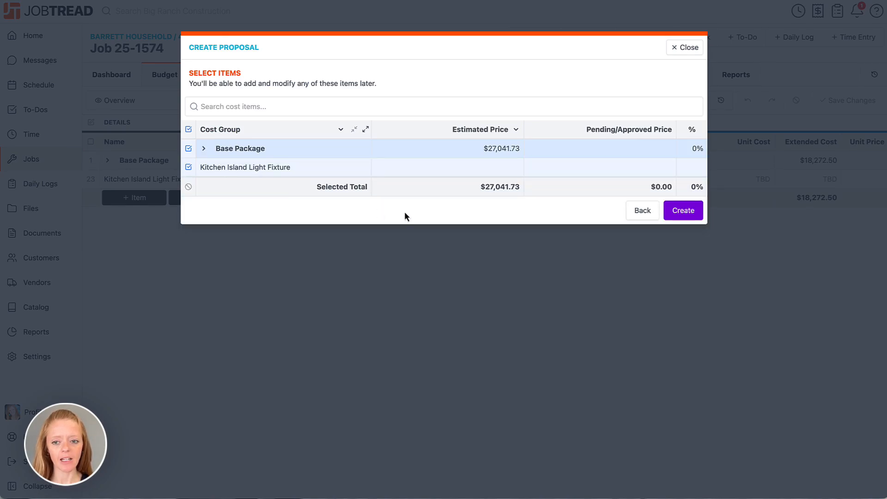
{"action": "left_click", "coordinate": [681, 212]}
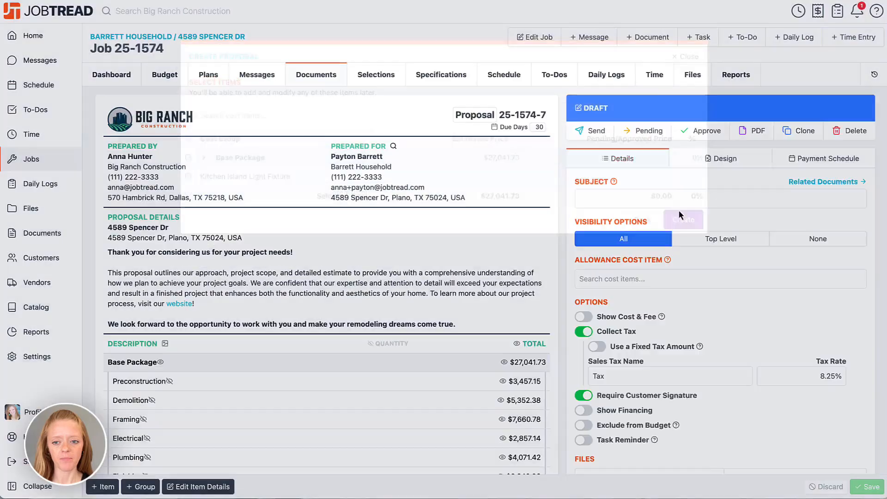
Step: Review the light fixture write-in on the draft proposal and send the proposal to the customer with a signature required
{"action": "scroll", "coordinate": [494, 276], "scroll_direction": "down", "scroll_amount": 4}
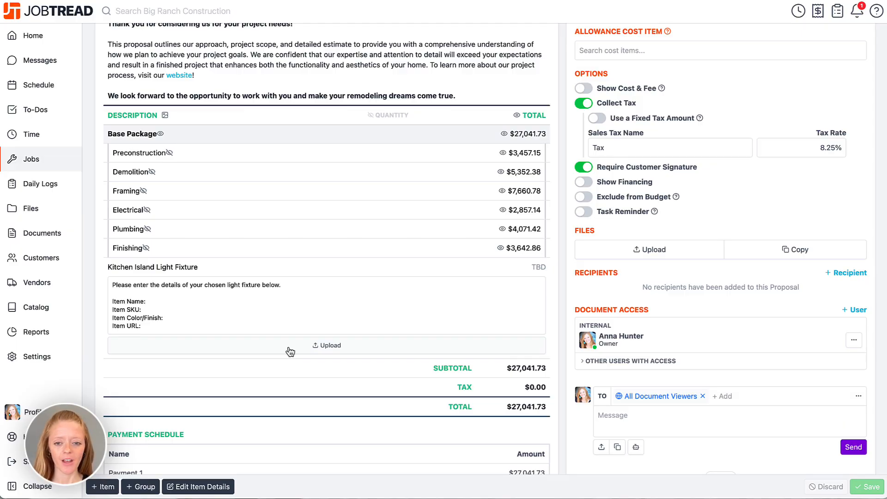
{"action": "scroll", "coordinate": [290, 352], "scroll_direction": "up", "scroll_amount": 5}
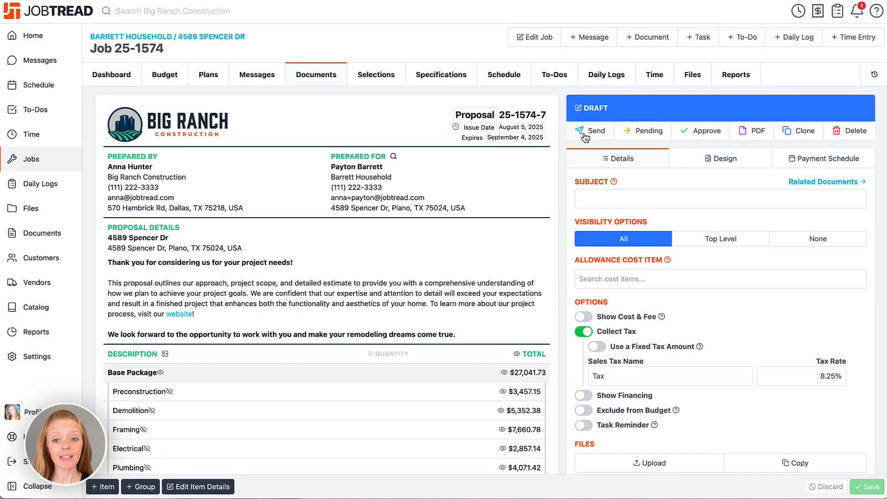
{"action": "left_click", "coordinate": [585, 134]}
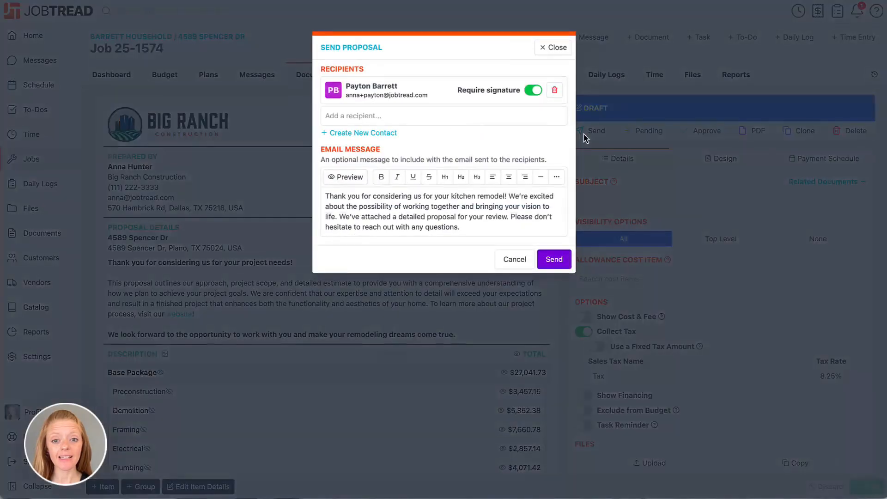
{"action": "left_click", "coordinate": [554, 260]}
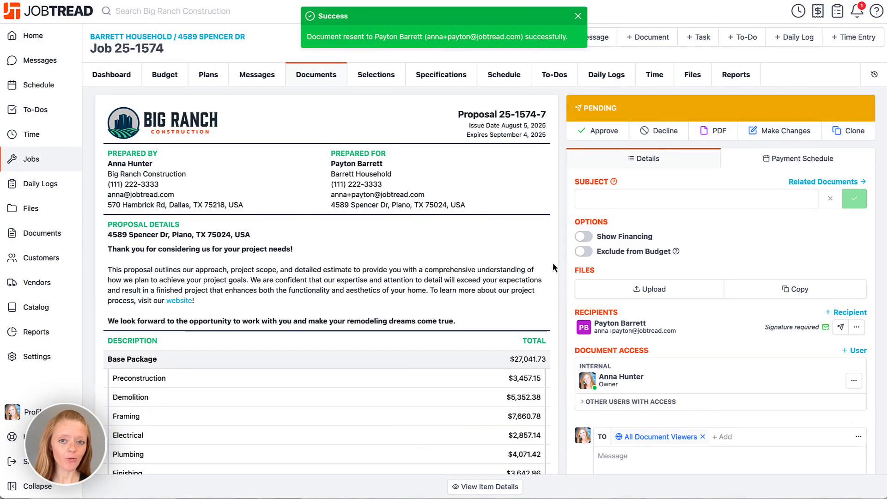
Step: Enter Pennant Light as the item name and 456213254 as the item SKU in the proposal's light fixture write-in
{"action": "scroll", "coordinate": [552, 262], "scroll_direction": "down", "scroll_amount": 5}
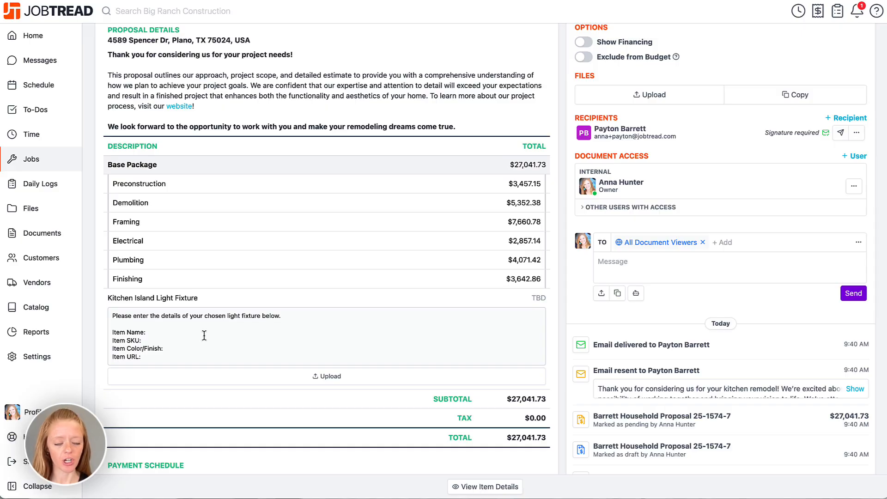
{"action": "scroll", "coordinate": [200, 332], "scroll_direction": "down", "scroll_amount": 2}
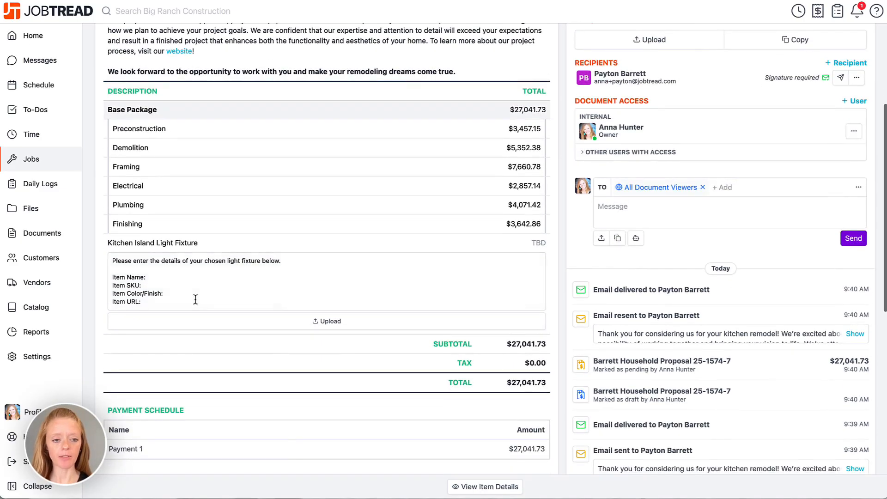
{"action": "left_click", "coordinate": [193, 279]}
{"action": "type", "text": "Pe"}
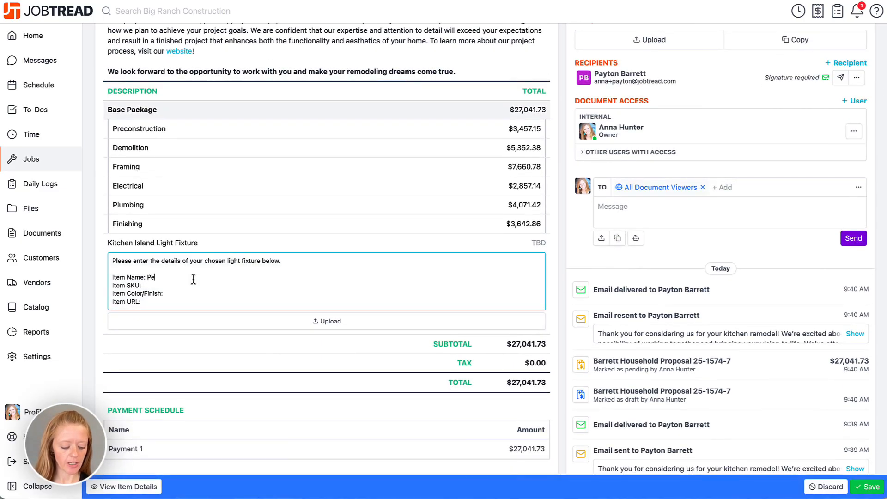
{"action": "type", "text": "nnant Light"}
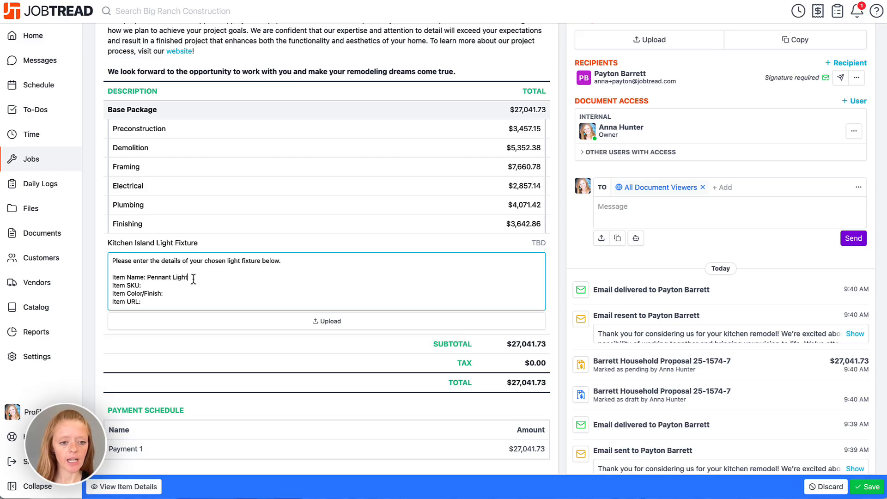
{"action": "left_click", "coordinate": [191, 286]}
{"action": "type", "text": "456213254 Item Color/Finish: "}
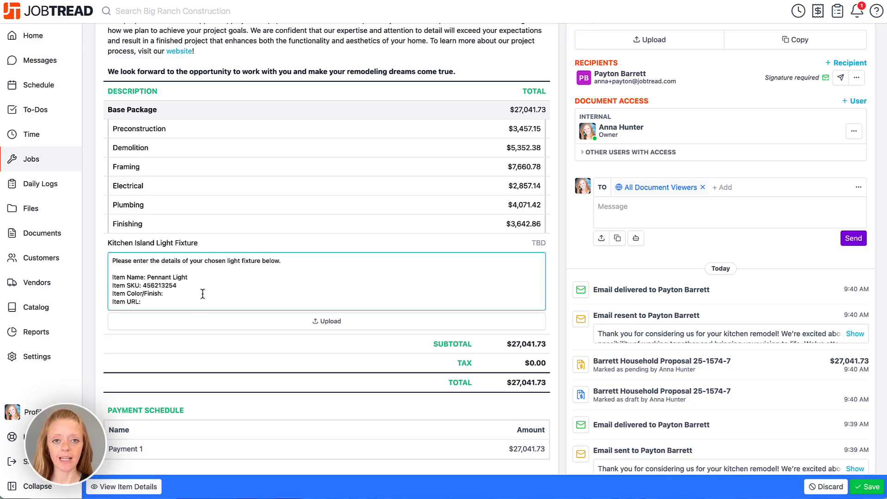
{"action": "type", "text": "Bronze Item"}
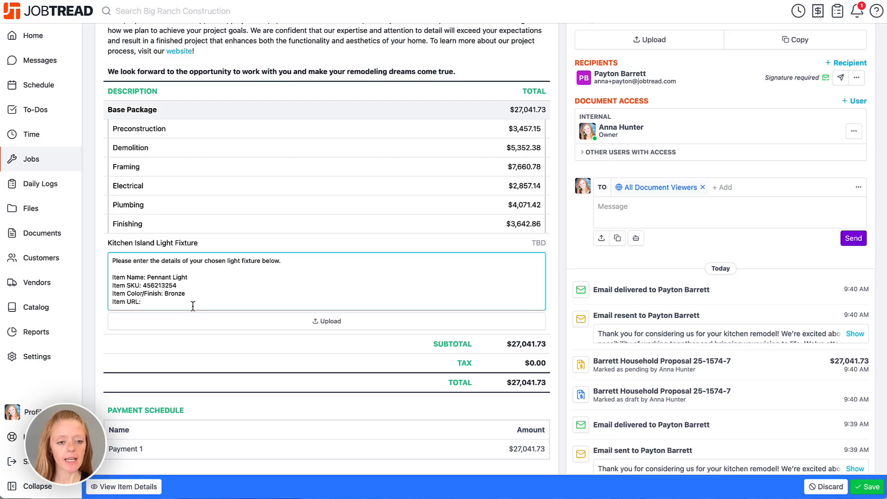
{"action": "type", "text": " URL: "}
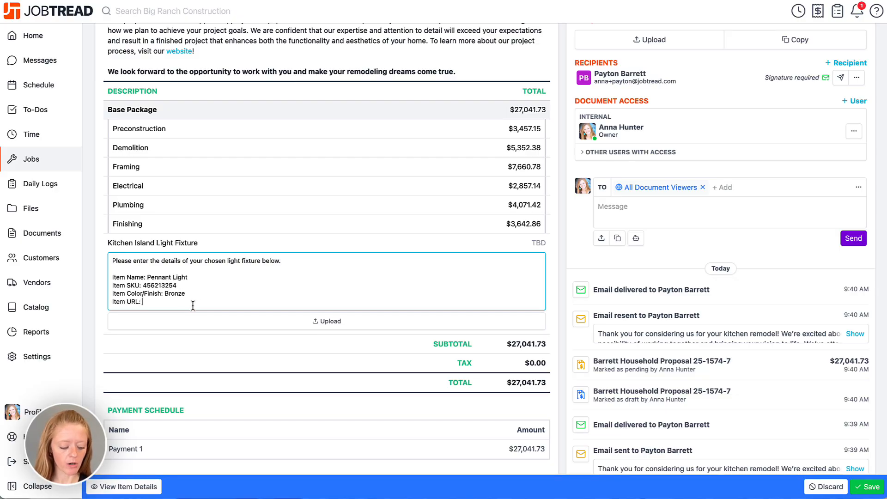
{"action": "type", "text": "www.dfgsdfgsdfg"}
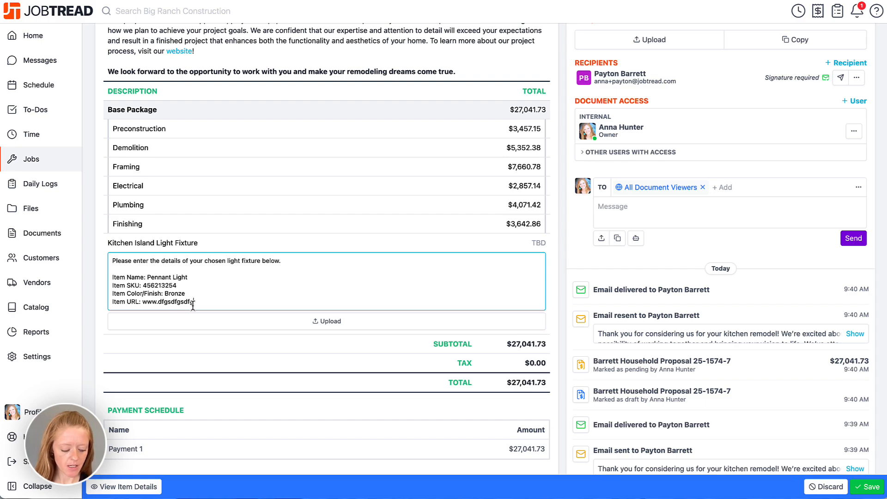
{"action": "type", "text": ".com"}
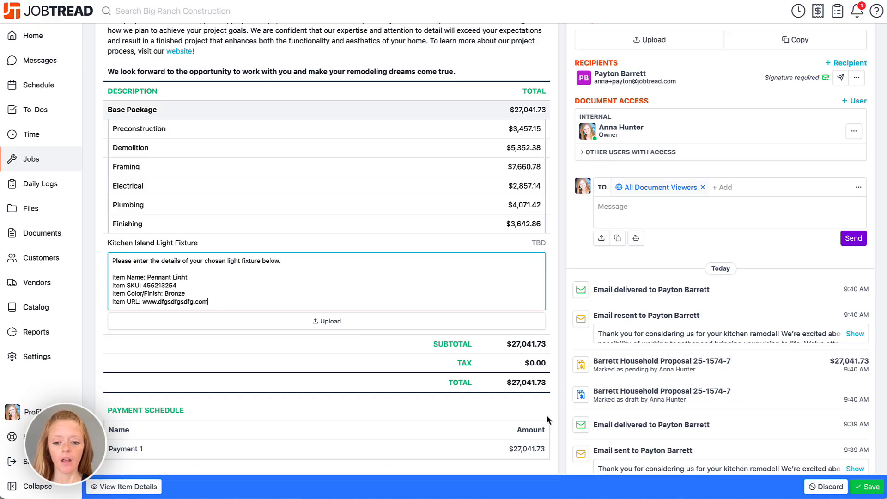
Step: Submit the completed write-in selections from the end of the proposal with the message "I've made my selections."
{"action": "scroll", "coordinate": [546, 419], "scroll_direction": "down", "scroll_amount": 15}
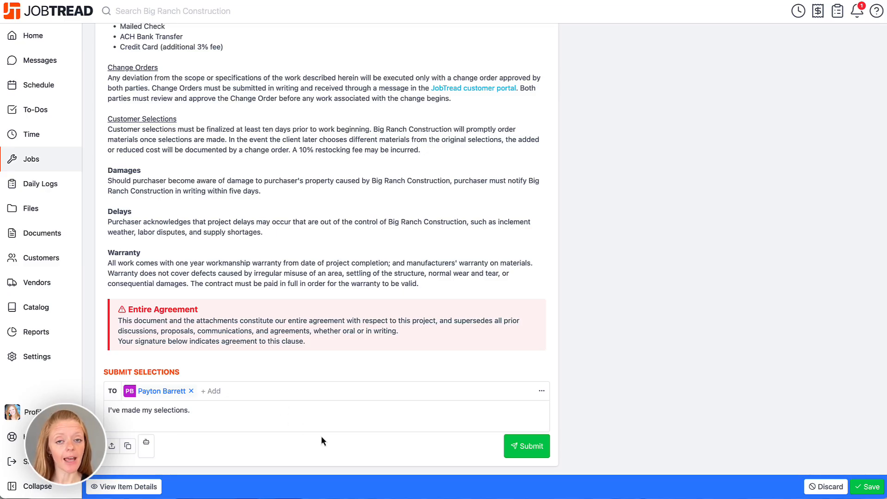
{"action": "scroll", "coordinate": [351, 410], "scroll_direction": "up", "scroll_amount": 10}
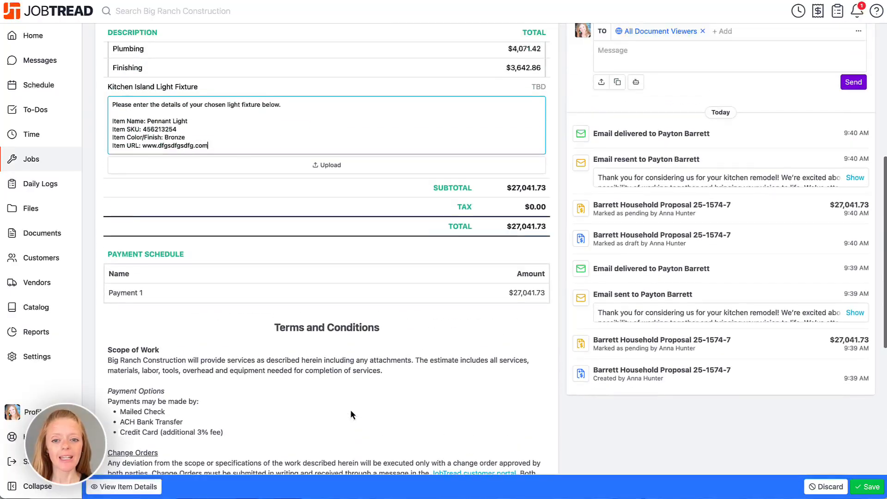
{"action": "scroll", "coordinate": [350, 409], "scroll_direction": "up", "scroll_amount": 3}
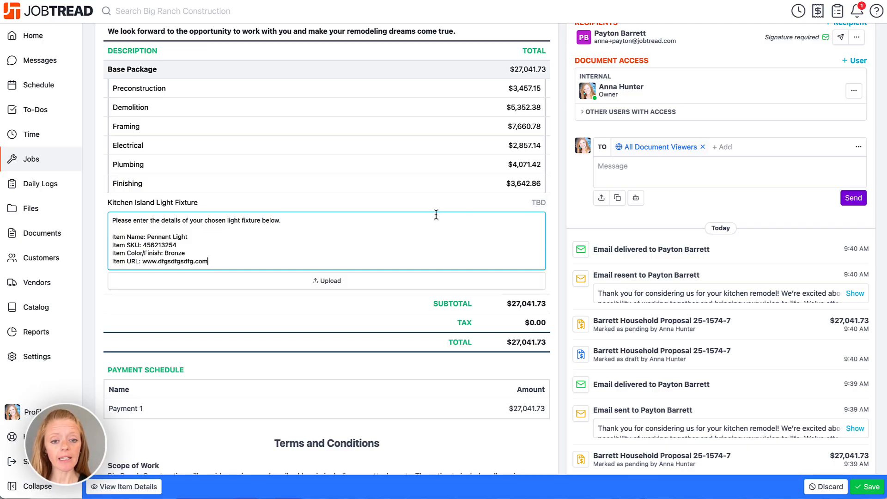
{"action": "scroll", "coordinate": [415, 409], "scroll_direction": "down", "scroll_amount": 13}
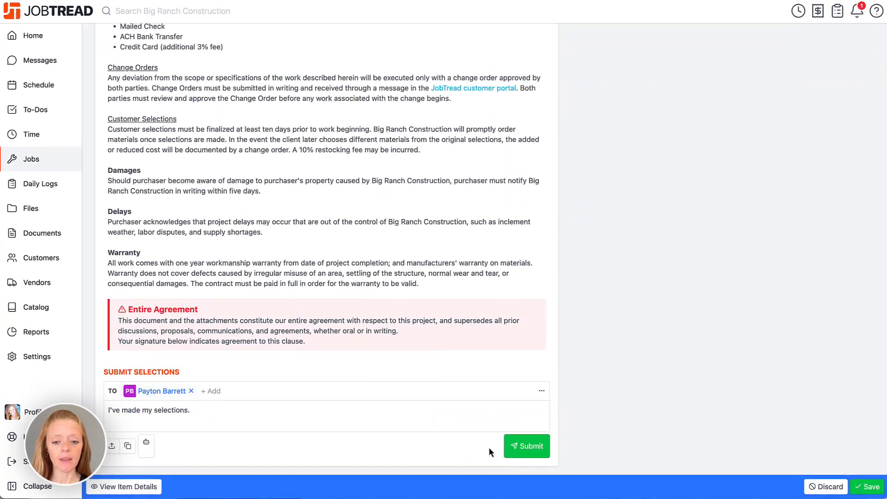
{"action": "left_click", "coordinate": [536, 448]}
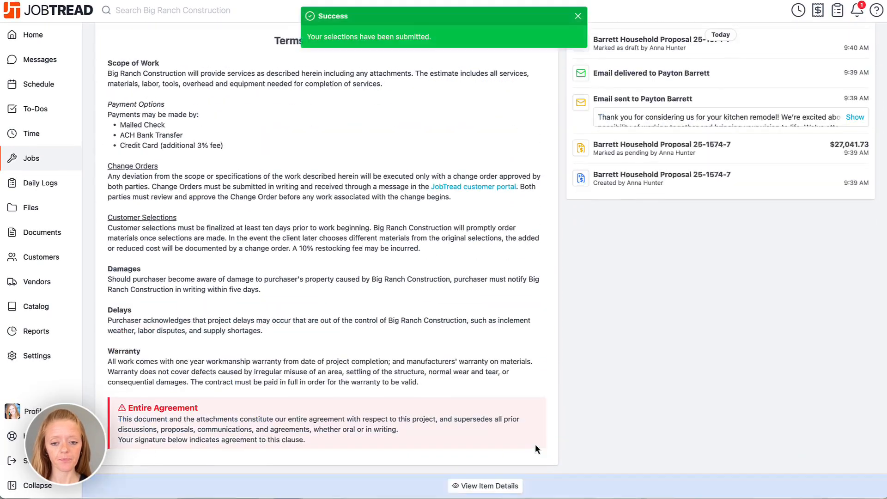
Step: Set the unit cost of the proposal's Kitchen Island Light Fixture item to 850 and close its cost item details
{"action": "scroll", "coordinate": [534, 445], "scroll_direction": "up", "scroll_amount": 20}
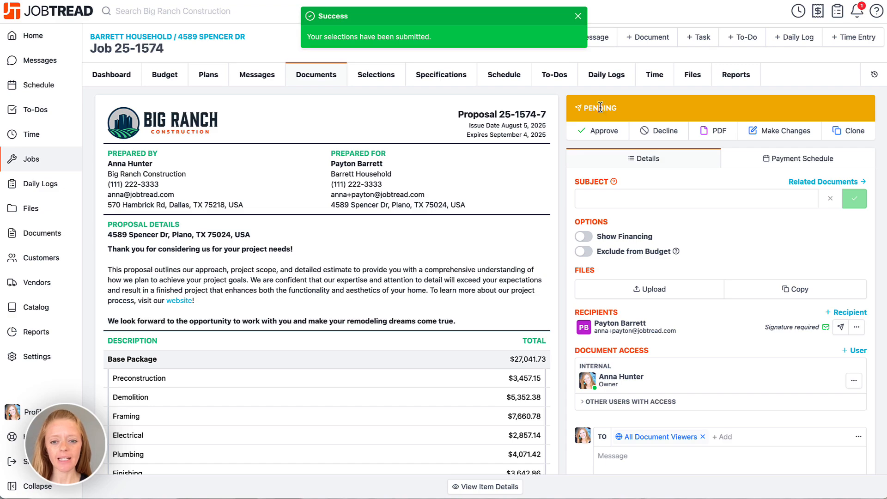
{"action": "scroll", "coordinate": [554, 392], "scroll_direction": "down", "scroll_amount": 1}
{"action": "scroll", "coordinate": [553, 389], "scroll_direction": "down", "scroll_amount": 4}
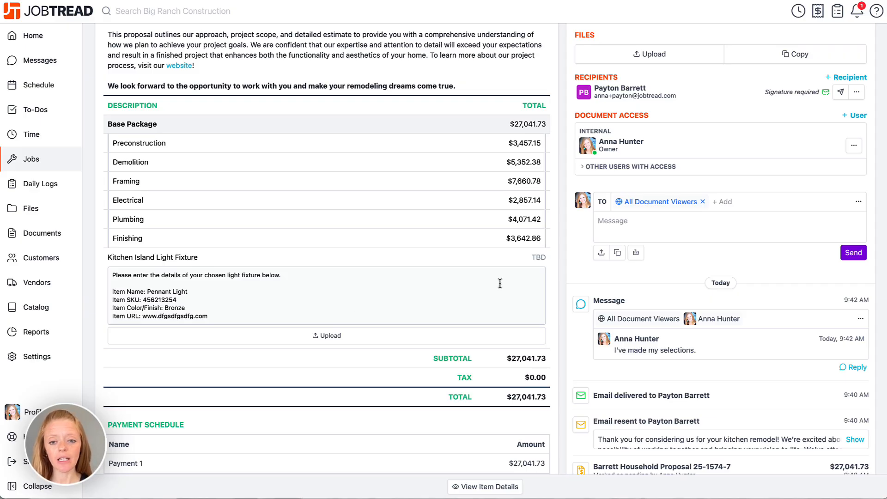
{"action": "left_click", "coordinate": [544, 261]}
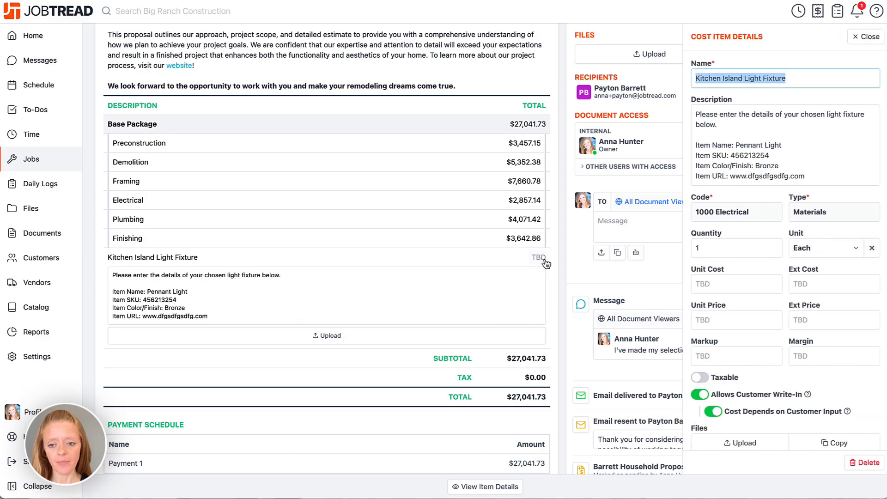
{"action": "left_click", "coordinate": [722, 285]}
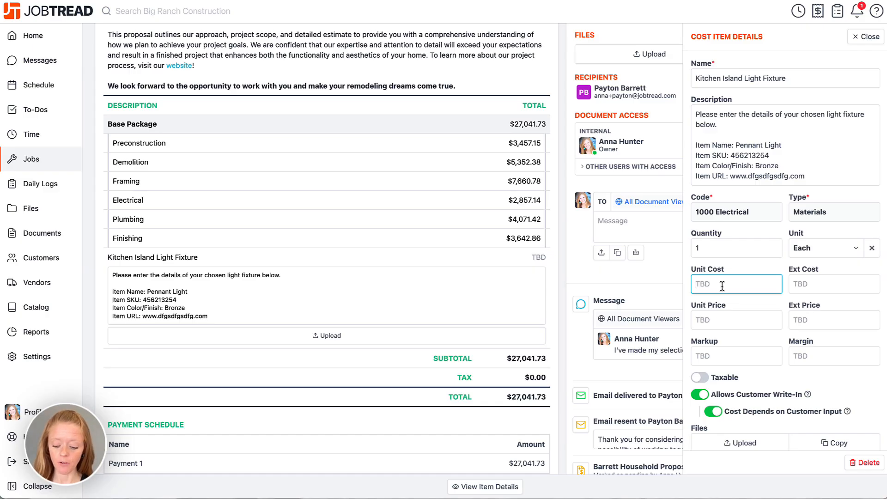
{"action": "type", "text": "850"}
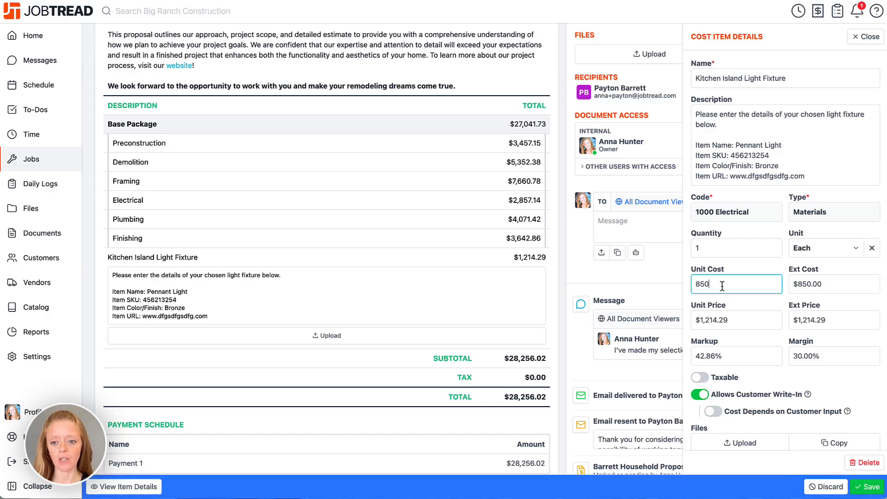
{"action": "left_click", "coordinate": [690, 308]}
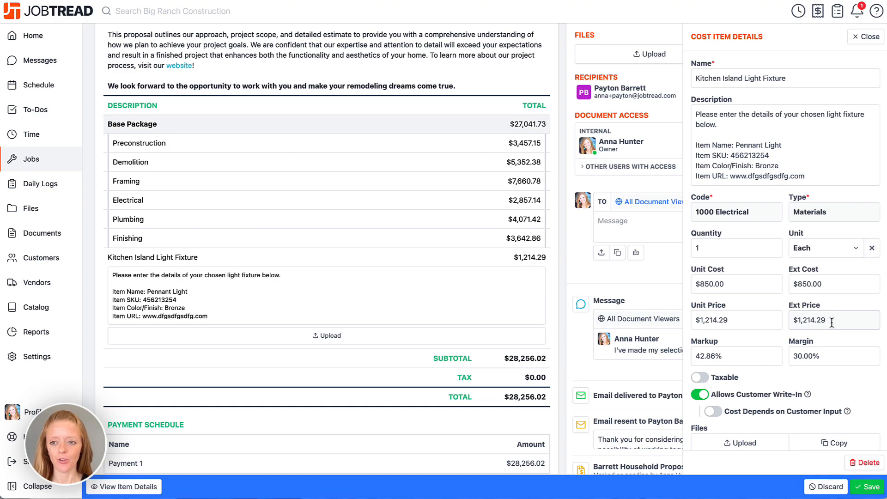
{"action": "left_click", "coordinate": [866, 37]}
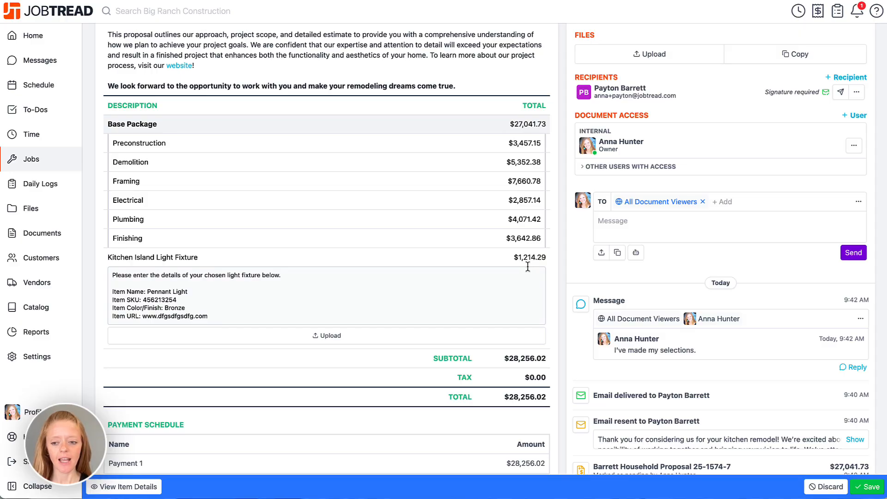
Step: Save the proposal changes and resend it to the customer with the email message "The proposal is ready for your final signature!"
{"action": "left_click", "coordinate": [864, 489]}
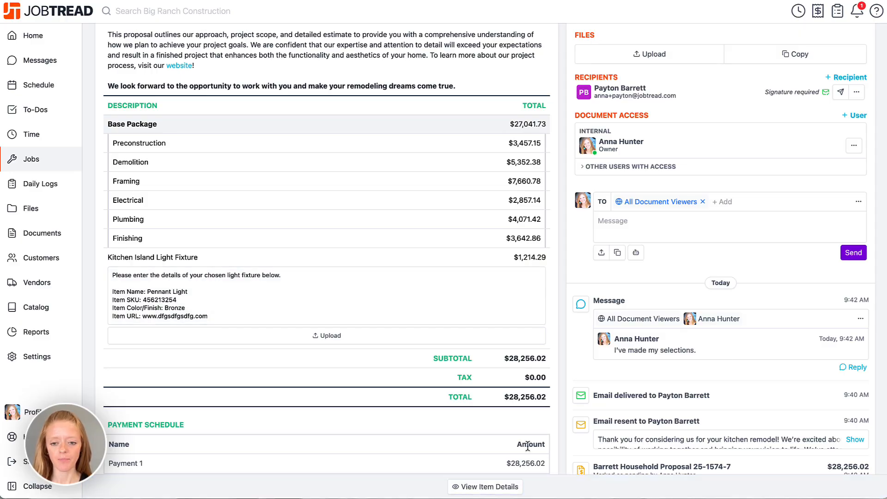
{"action": "scroll", "coordinate": [528, 446], "scroll_direction": "up", "scroll_amount": 5}
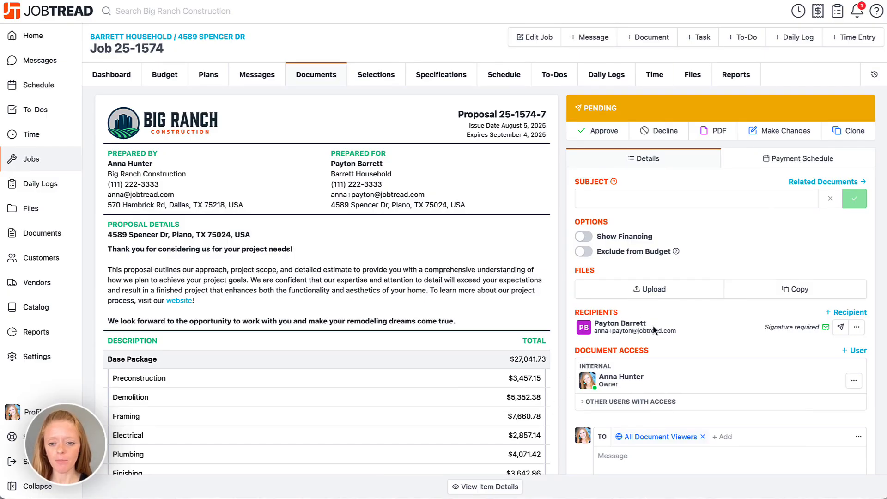
{"action": "left_click", "coordinate": [840, 328]}
{"action": "triple_click", "coordinate": [476, 187]}
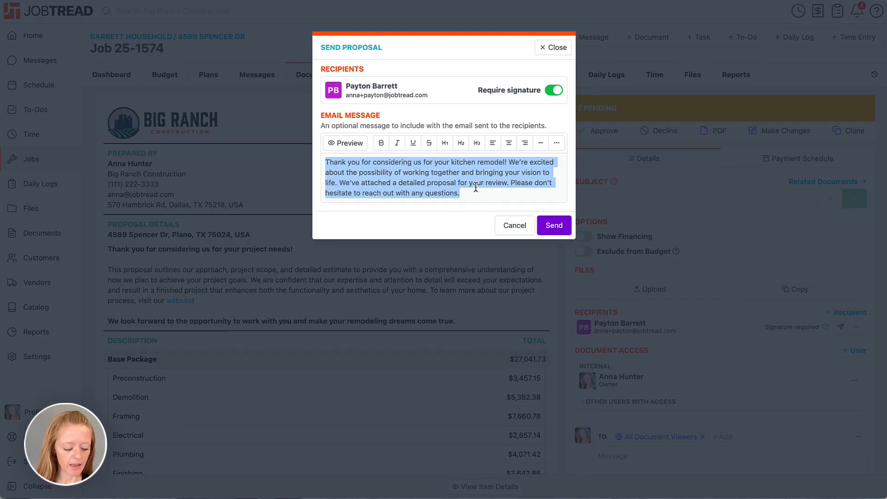
{"action": "type", "text": "The propo"}
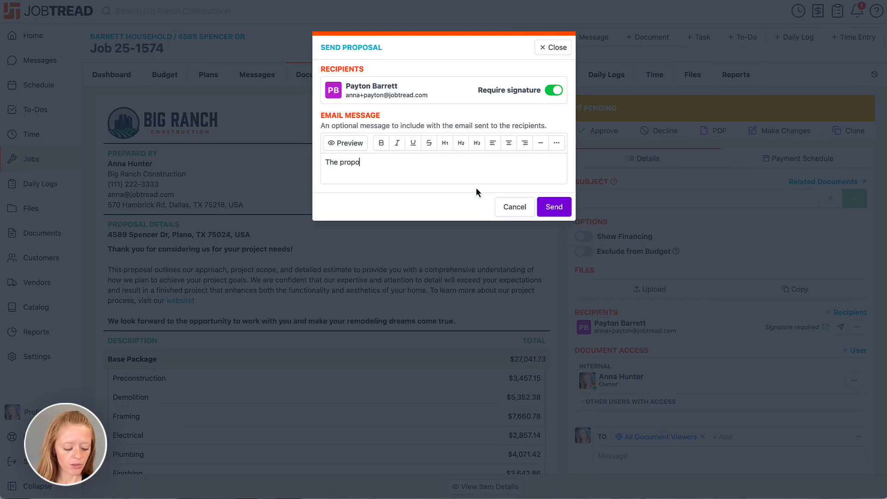
{"action": "type", "text": "sal is ready for your final signature!"}
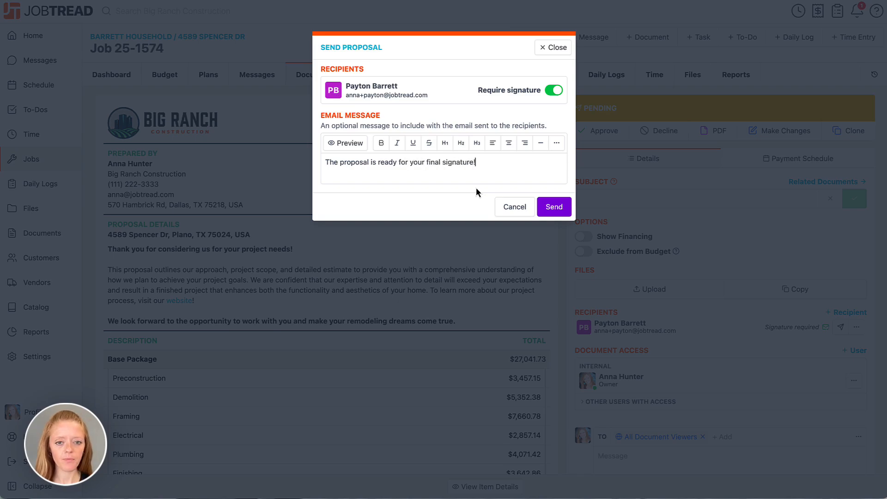
{"action": "left_click", "coordinate": [555, 205]}
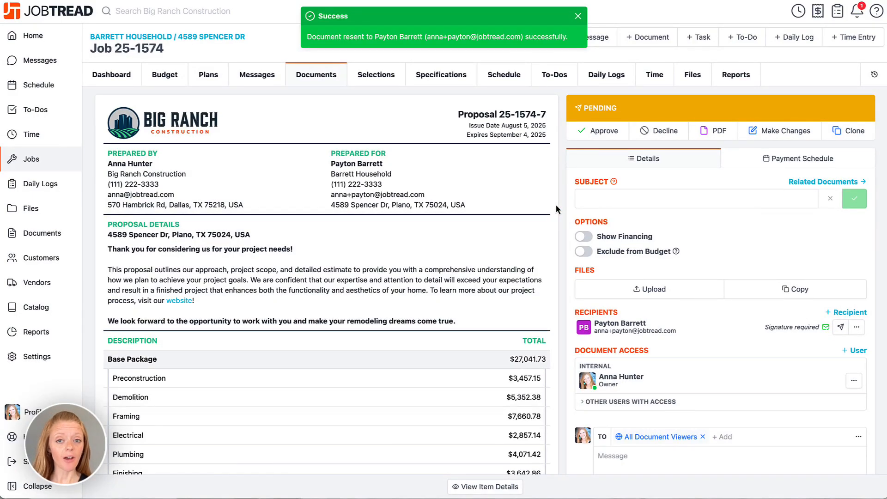
Step: Sign the proposal by hand in the customer's signature box, approve it, and dismiss the invoice review prompt
{"action": "scroll", "coordinate": [556, 207], "scroll_direction": "down", "scroll_amount": 6}
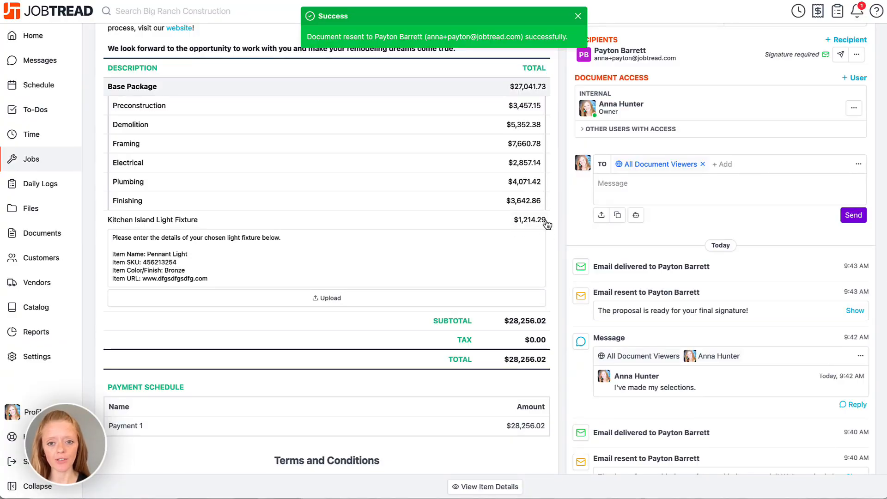
{"action": "scroll", "coordinate": [452, 387], "scroll_direction": "down", "scroll_amount": 7}
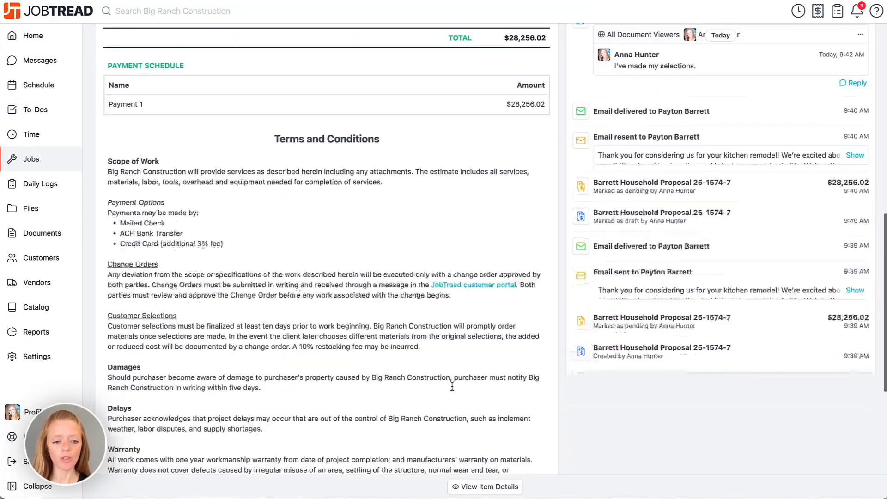
{"action": "scroll", "coordinate": [452, 386], "scroll_direction": "down", "scroll_amount": 6}
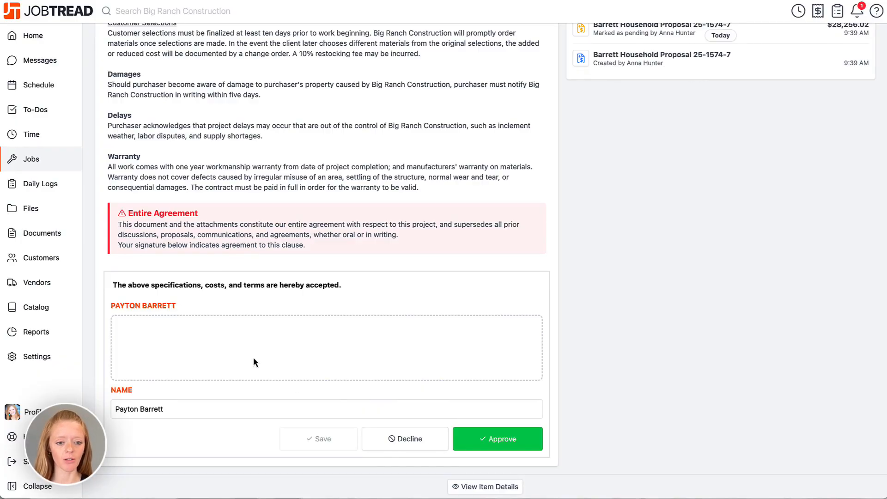
{"action": "left_click_drag", "start_coordinate": [197, 328], "coordinate": [209, 347]}
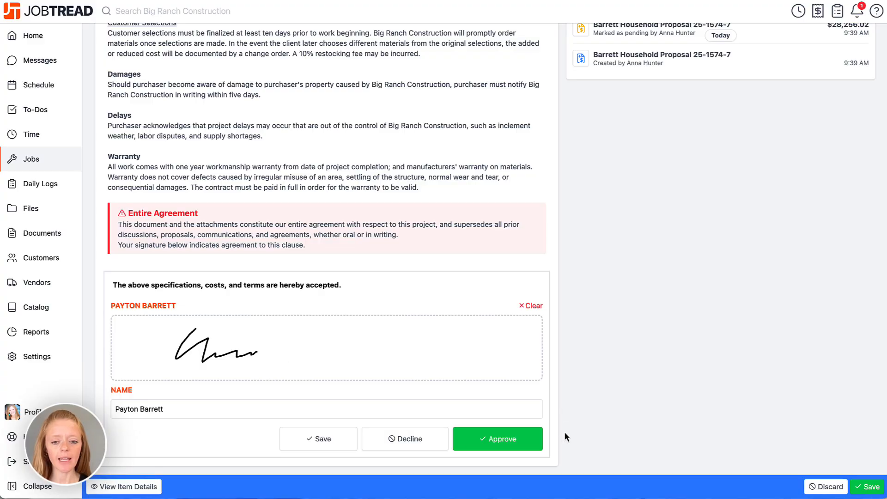
{"action": "left_click", "coordinate": [521, 445]}
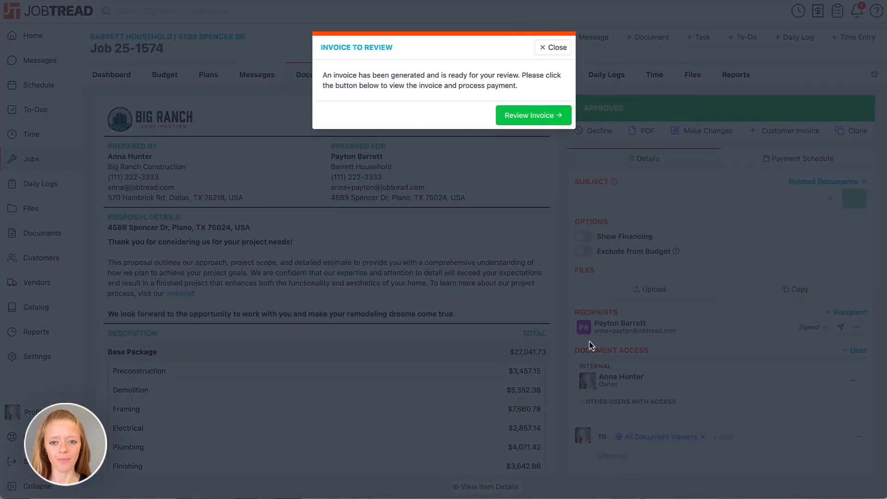
{"action": "left_click", "coordinate": [557, 47]}
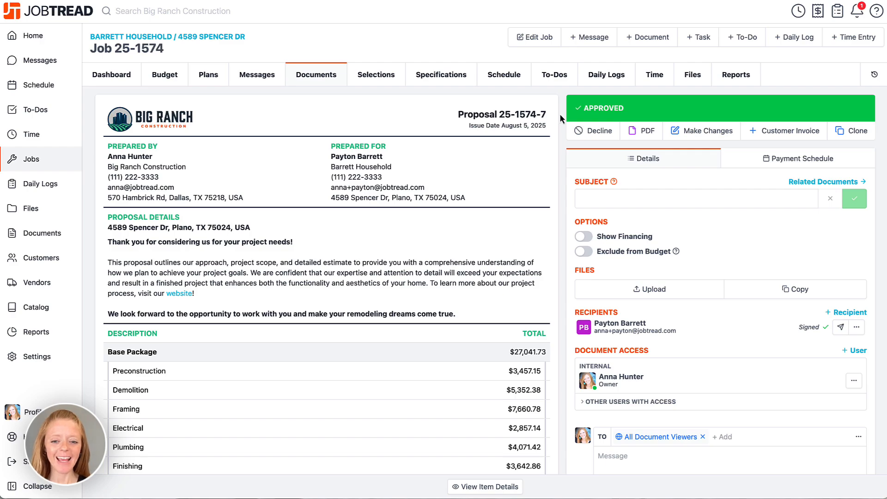
Step: Review the Kitchen Island Light Fixture write-in details in the approved proposal and in its entry under the job's selections
{"action": "scroll", "coordinate": [560, 121], "scroll_direction": "down", "scroll_amount": 8}
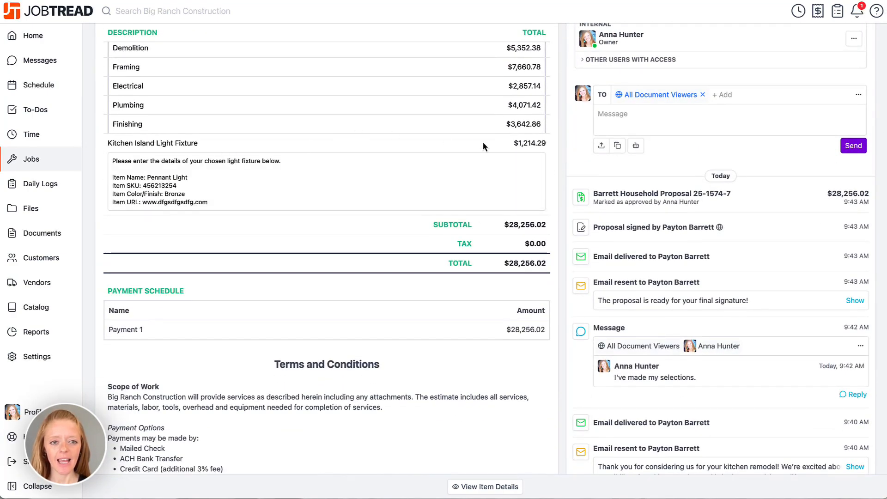
{"action": "scroll", "coordinate": [482, 141], "scroll_direction": "up", "scroll_amount": 5}
{"action": "scroll", "coordinate": [482, 141], "scroll_direction": "up", "scroll_amount": 3}
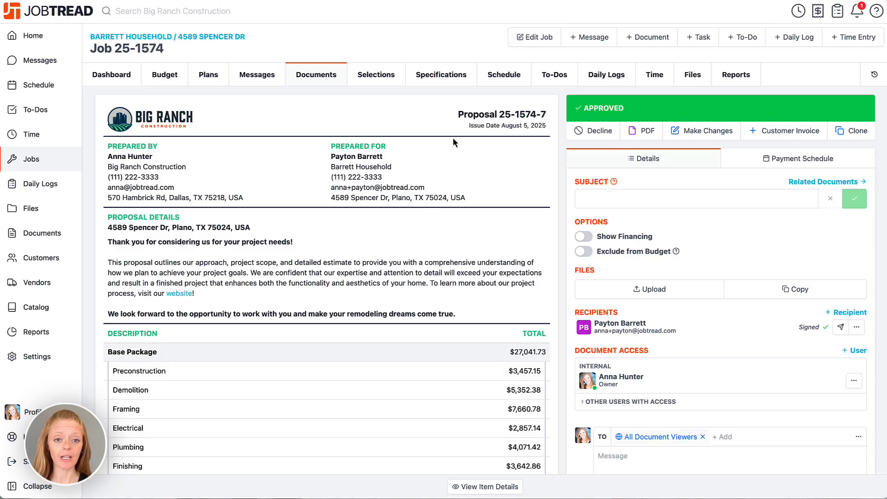
{"action": "left_click", "coordinate": [390, 84]}
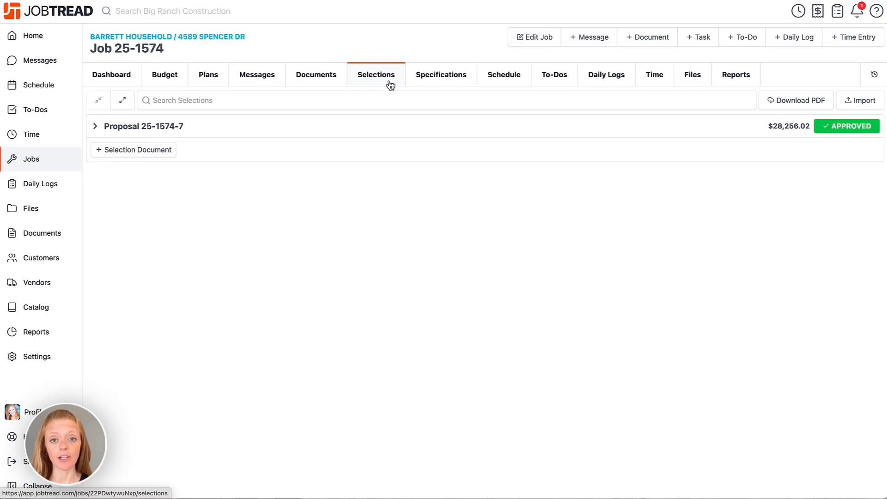
{"action": "left_click", "coordinate": [384, 136]}
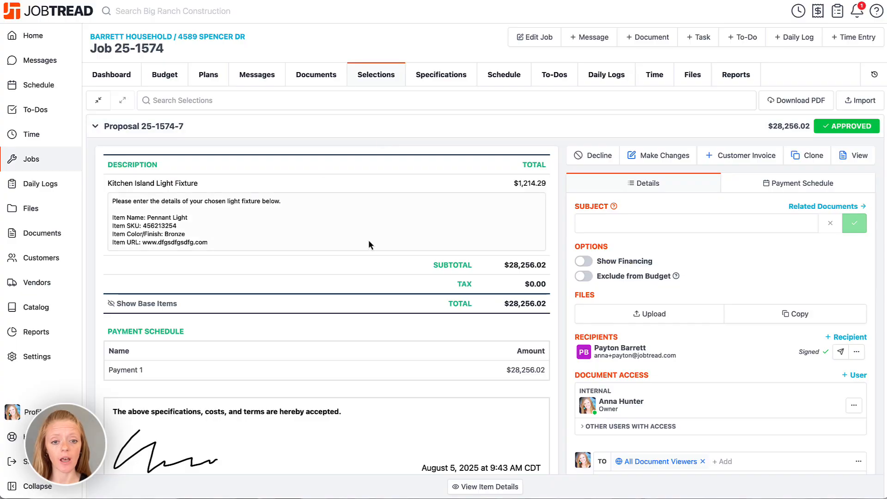
{"action": "left_click", "coordinate": [353, 132]}
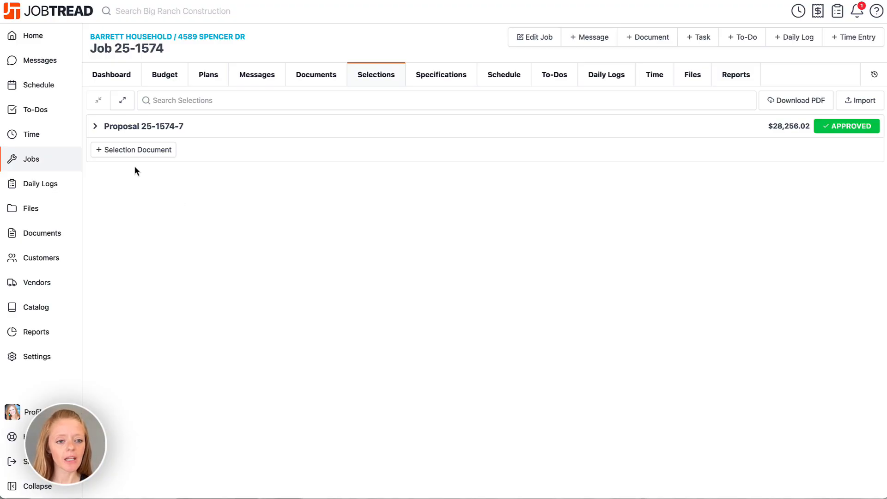
Step: Start a new selection document for the job and name it Cabinet Hardware Selection
{"action": "left_click", "coordinate": [132, 154]}
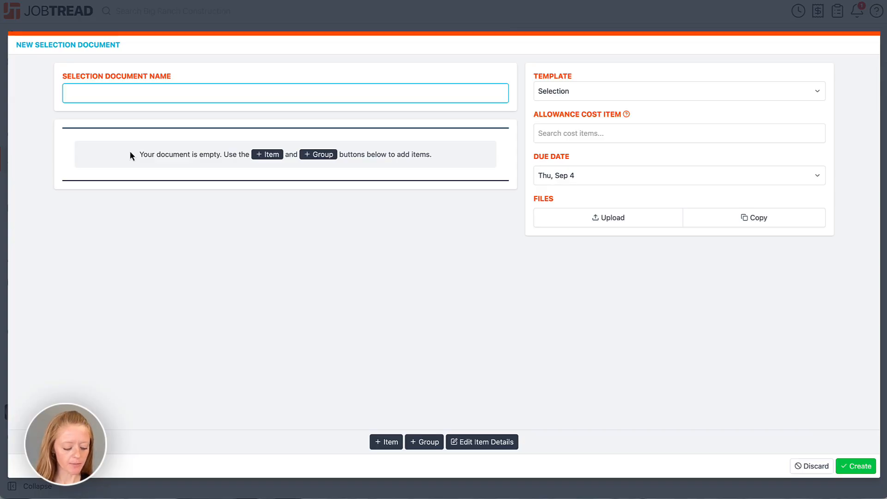
{"action": "type", "text": "Cabinet Hardw"}
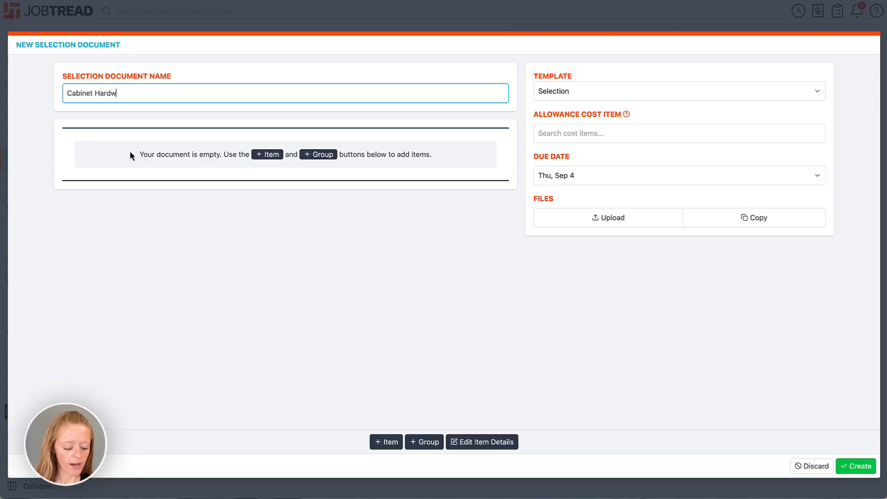
{"action": "type", "text": "are Selection"}
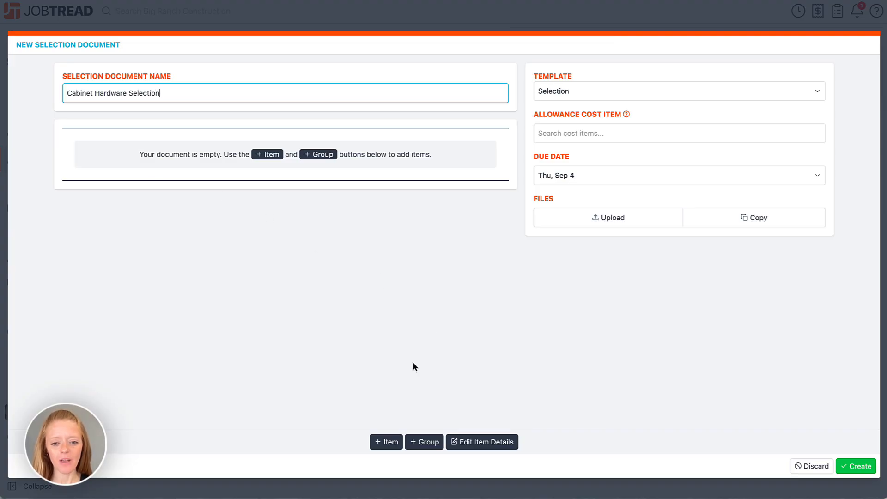
Step: Add a new cost item to the selection document and name it Cabinet Hardware
{"action": "left_click", "coordinate": [381, 444]}
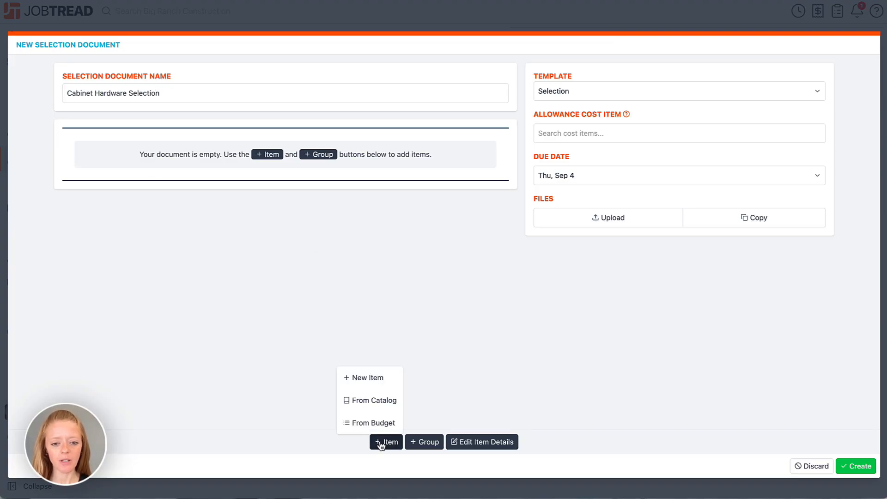
{"action": "left_click", "coordinate": [390, 382]}
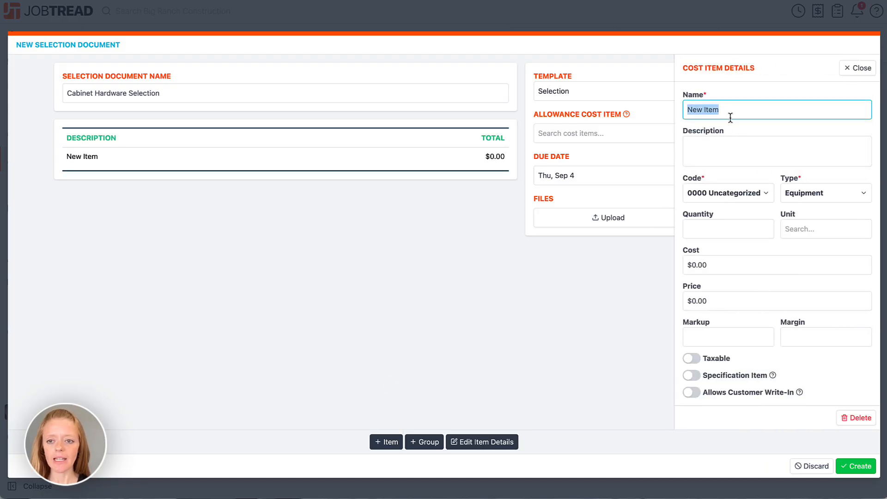
{"action": "type", "text": "Cabinet Hars"}
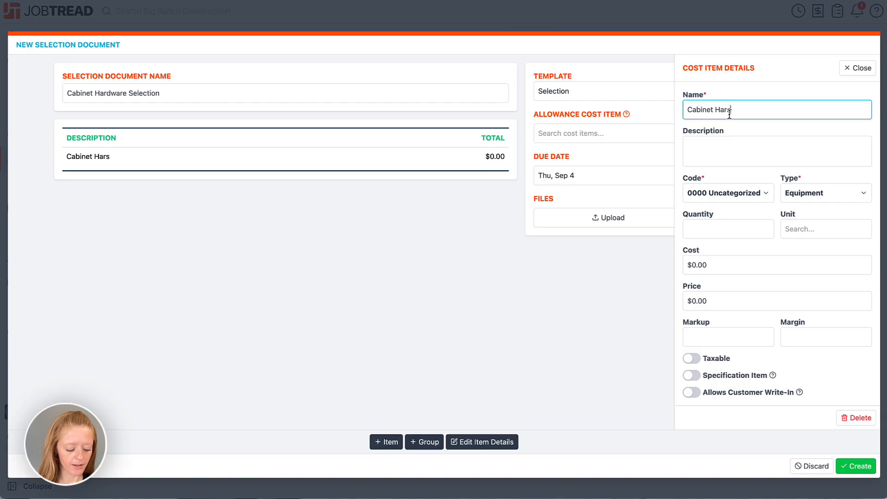
{"action": "key", "text": "BackSpace"}
{"action": "type", "text": "dware"}
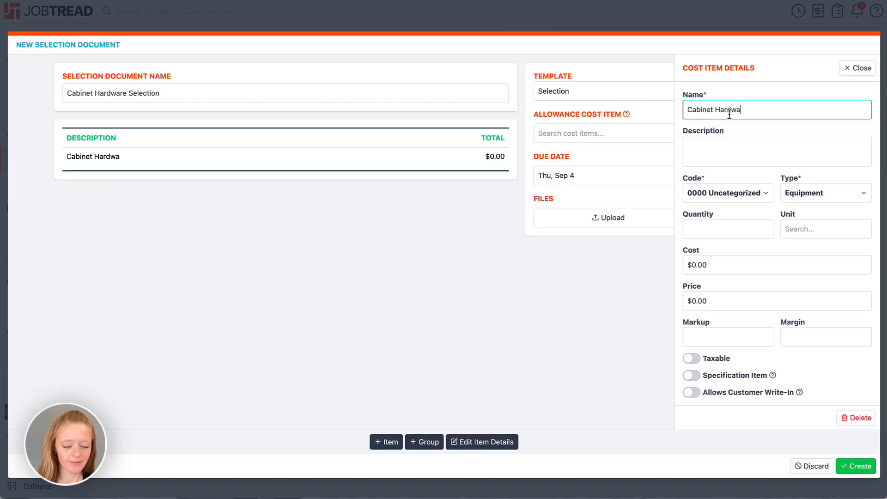
Step: Enter "Please choose the cabinet pulls that you would like." as the Cabinet Hardware item's description
{"action": "left_click", "coordinate": [724, 145]}
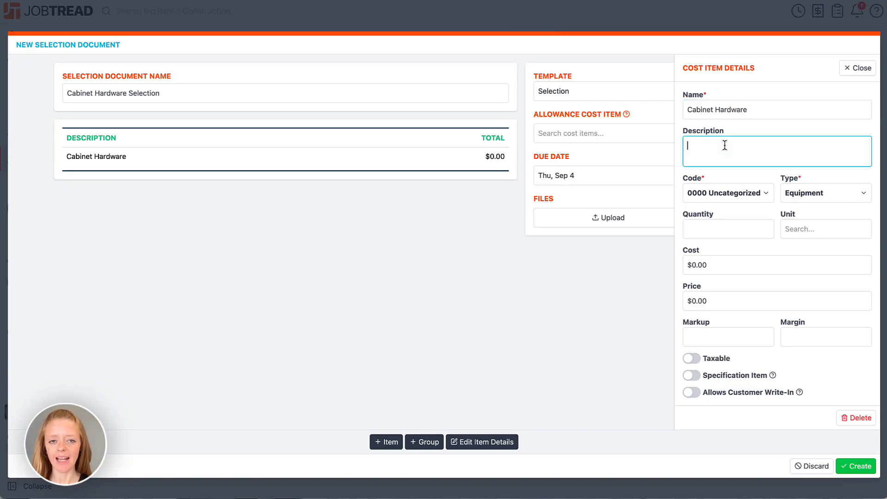
{"action": "type", "text": "Please "}
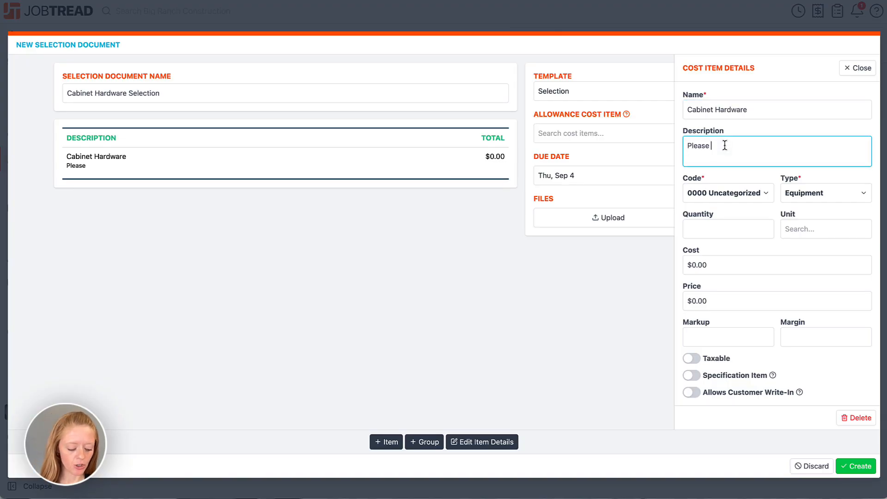
{"action": "type", "text": "choose the c"}
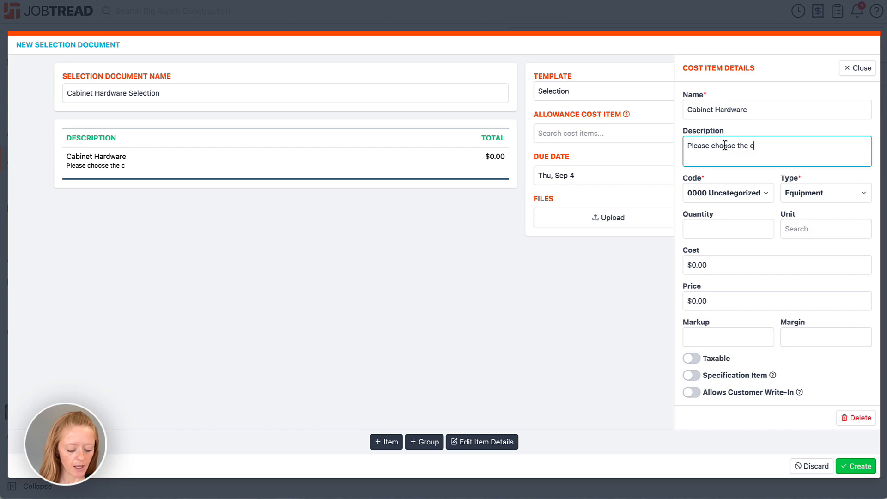
{"action": "type", "text": "abinet pul"}
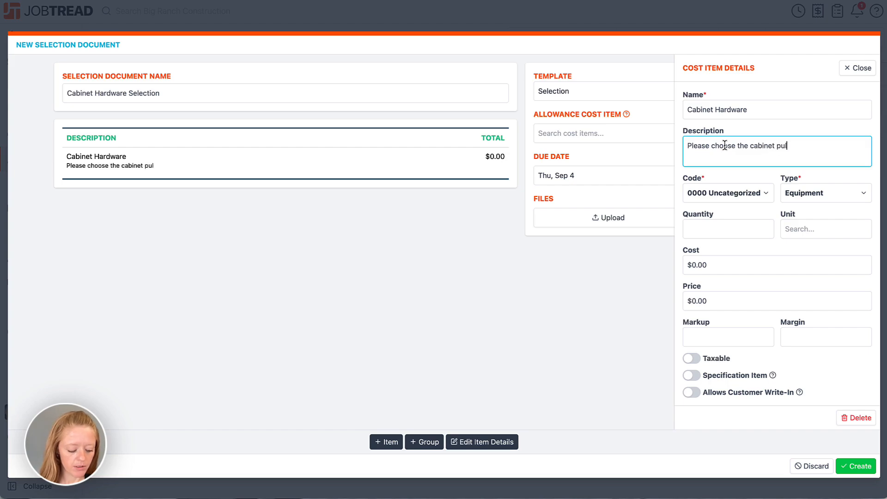
{"action": "type", "text": "ls that you w"}
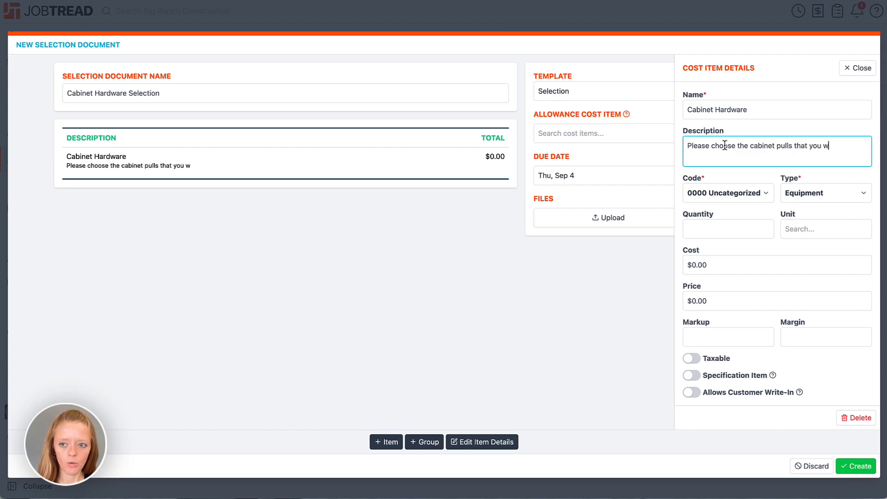
{"action": "type", "text": "ould like."}
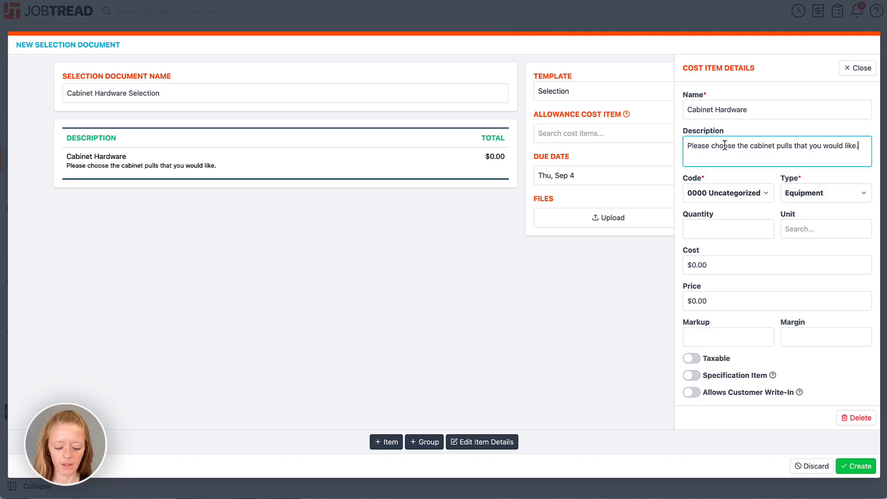
Step: Below a blank line in the Cabinet Hardware description, add separate lines reading "Pull Name:", "Pull Color/Finish:" and "Pull SKU:"
{"action": "key", "text": "Return"}
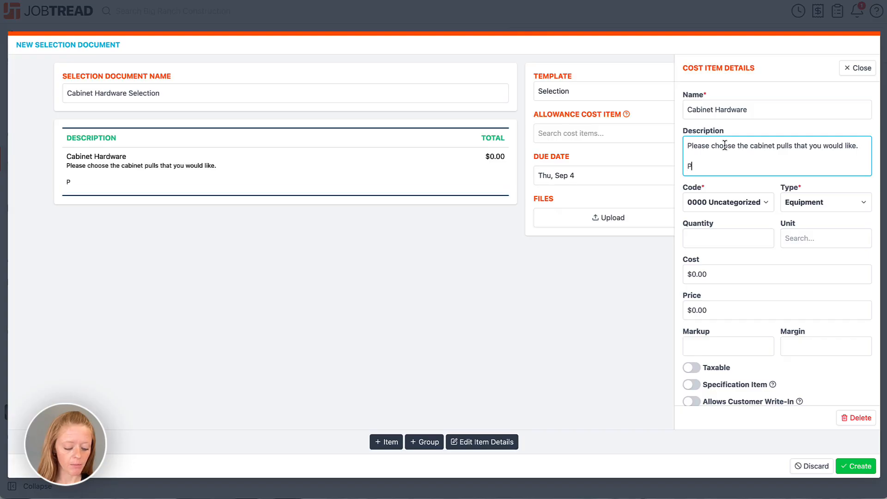
{"action": "type", "text": "Pull Name:"}
{"action": "key", "text": "Return"}
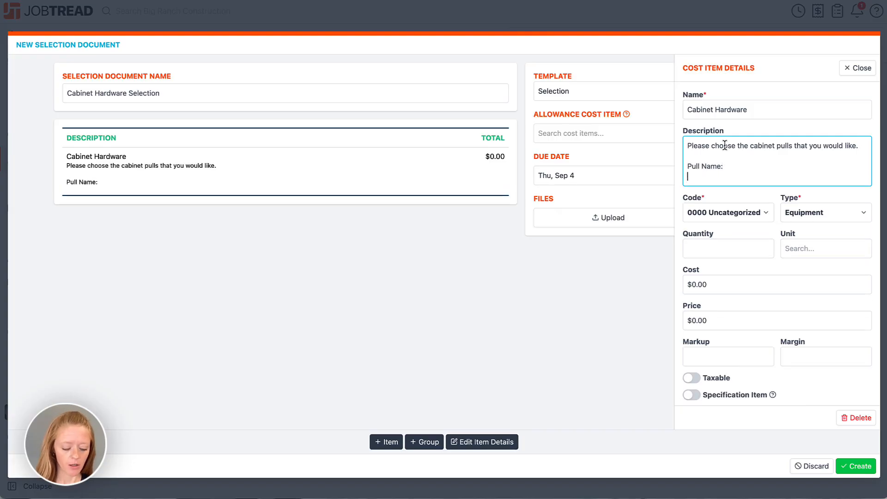
{"action": "type", "text": "Pull Col"}
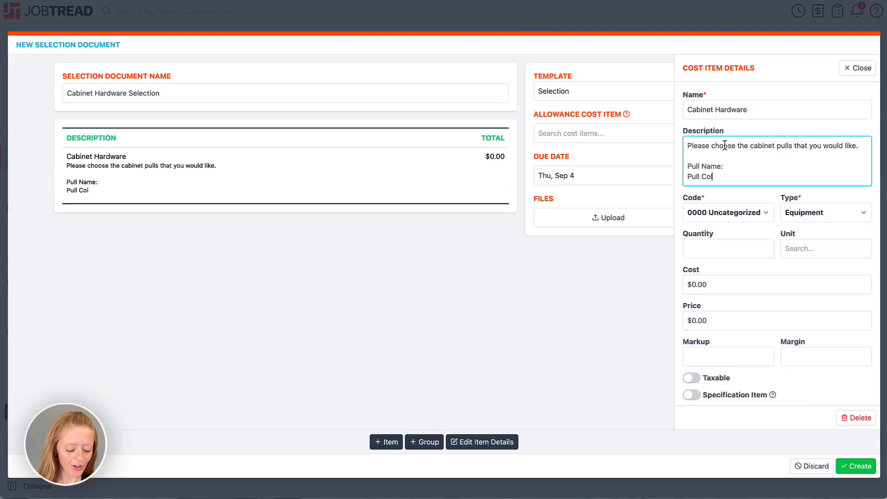
{"action": "type", "text": "or/Finish:"}
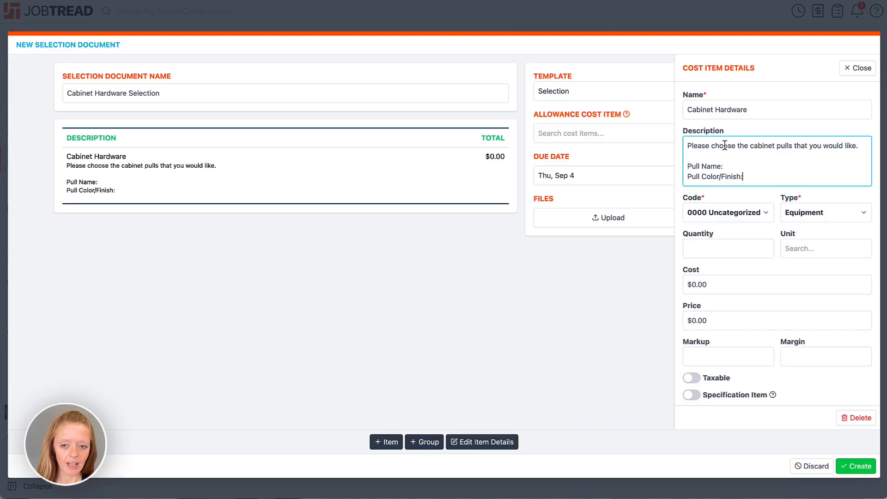
{"action": "key", "text": "Return"}
{"action": "type", "text": "Pull SKU:"}
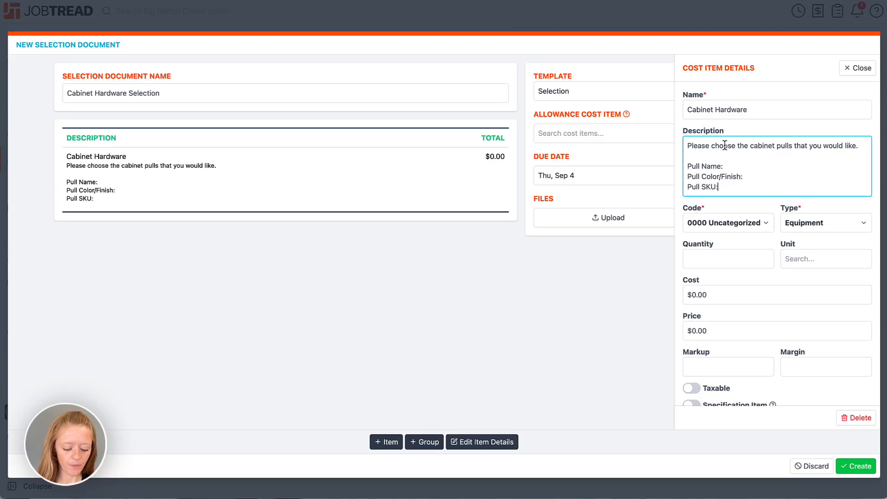
Step: Add a final line reading "Pull URL:" to the Cabinet Hardware item's description
{"action": "key", "text": "Return"}
{"action": "type", "text": "Pu"}
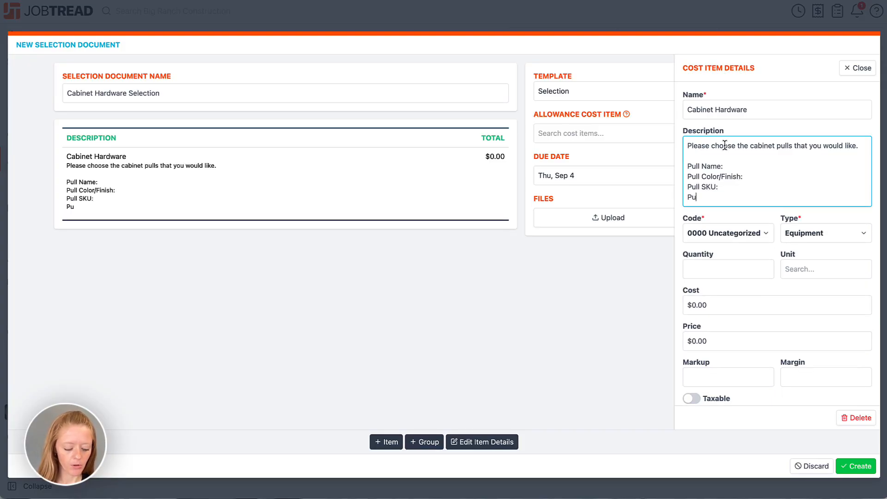
{"action": "type", "text": "ll URL:"}
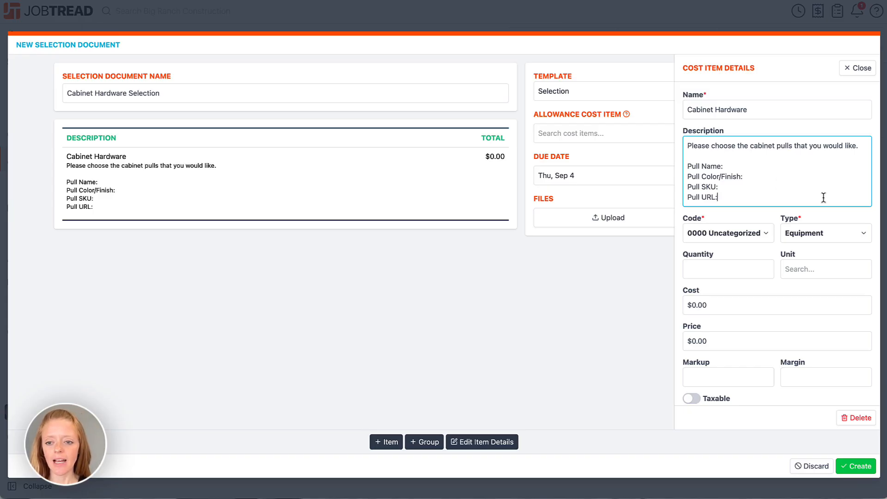
Step: Assign the Cabinet Hardware item the cost code 1900 Cabinetry and the cost type Materials
{"action": "left_click", "coordinate": [756, 230]}
{"action": "type", "text": "hard"}
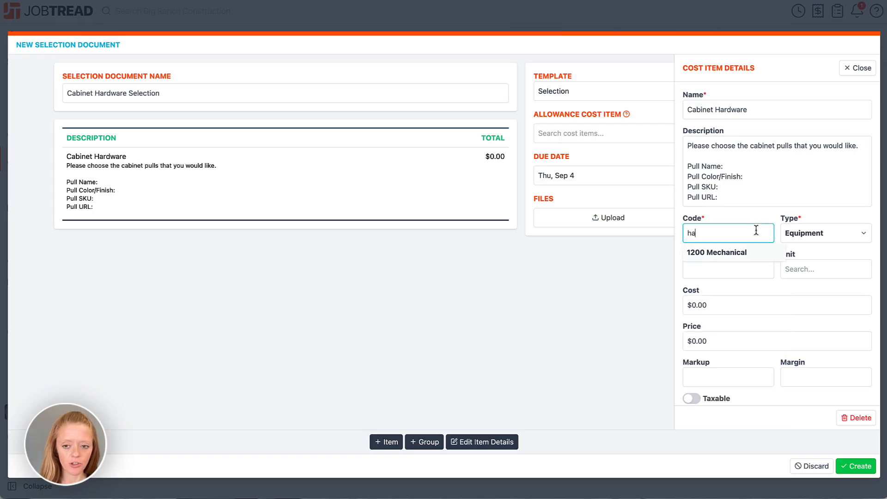
{"action": "key", "text": "BackSpace"}
{"action": "key", "text": "BackSpace"}
{"action": "key", "text": "BackSpace"}
{"action": "key", "text": "BackSpace"}
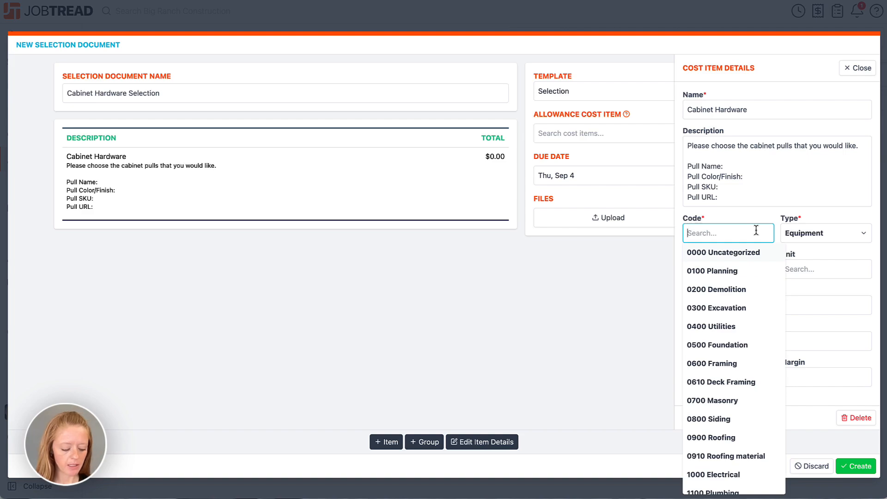
{"action": "type", "text": "cabin"}
{"action": "left_click", "coordinate": [757, 254]}
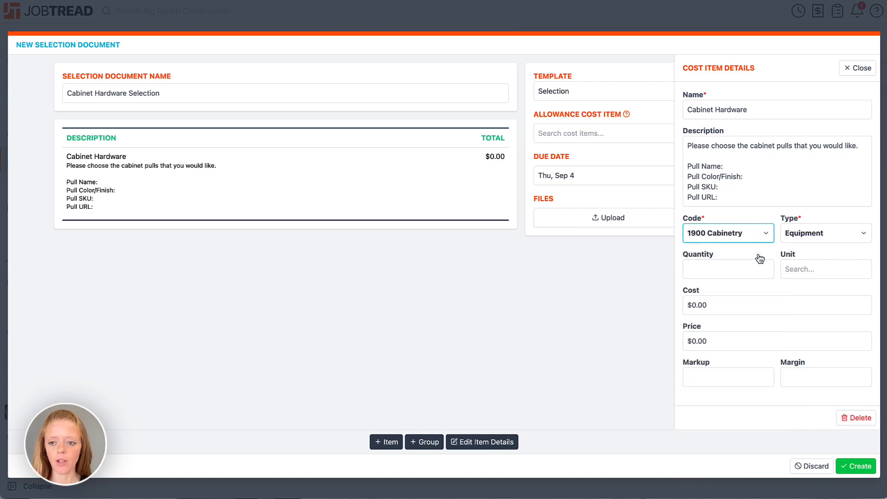
{"action": "left_click", "coordinate": [823, 234]}
{"action": "left_click", "coordinate": [820, 293]}
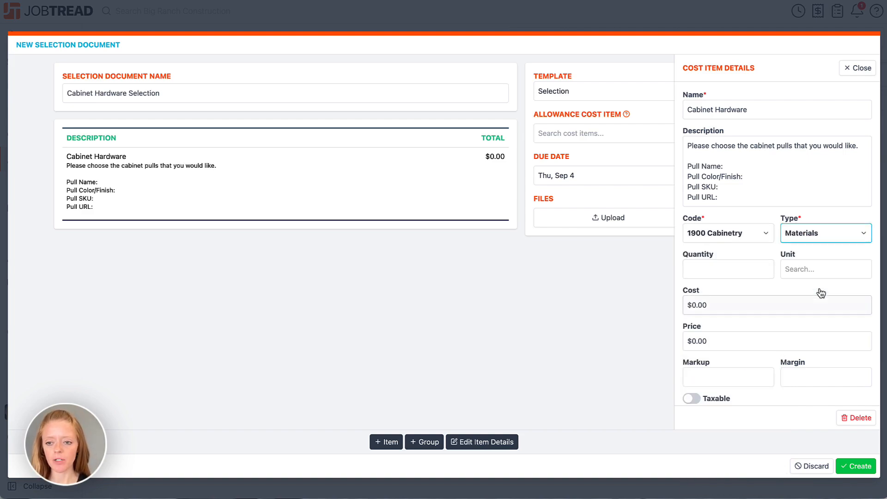
Step: Set the Cabinet Hardware item's quantity to 32 and its unit to Each
{"action": "left_click", "coordinate": [735, 270]}
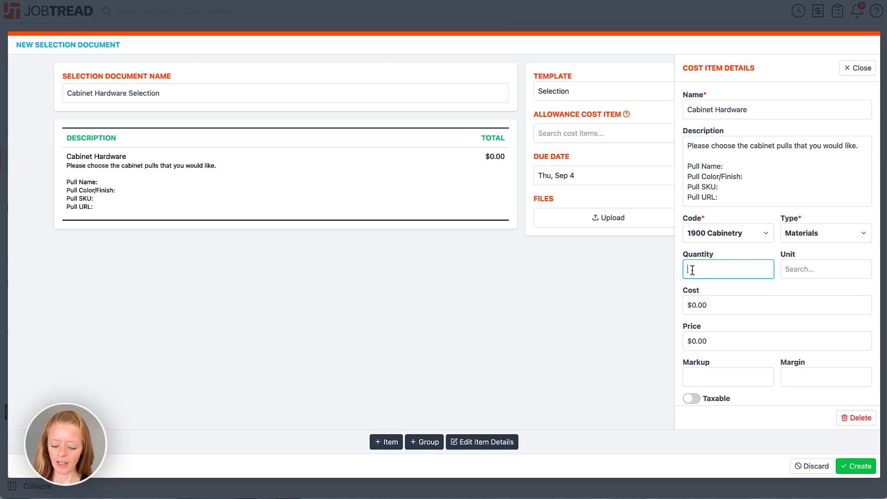
{"action": "type", "text": "32"}
{"action": "left_click", "coordinate": [818, 269]}
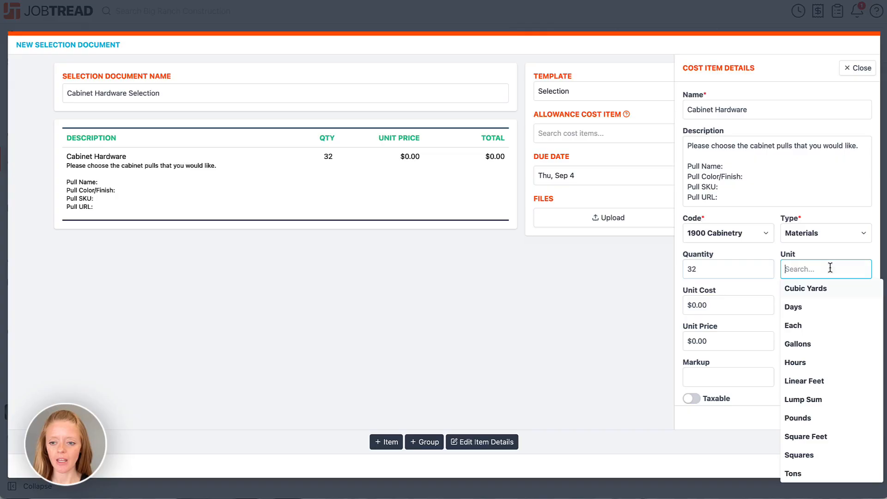
{"action": "left_click", "coordinate": [822, 326]}
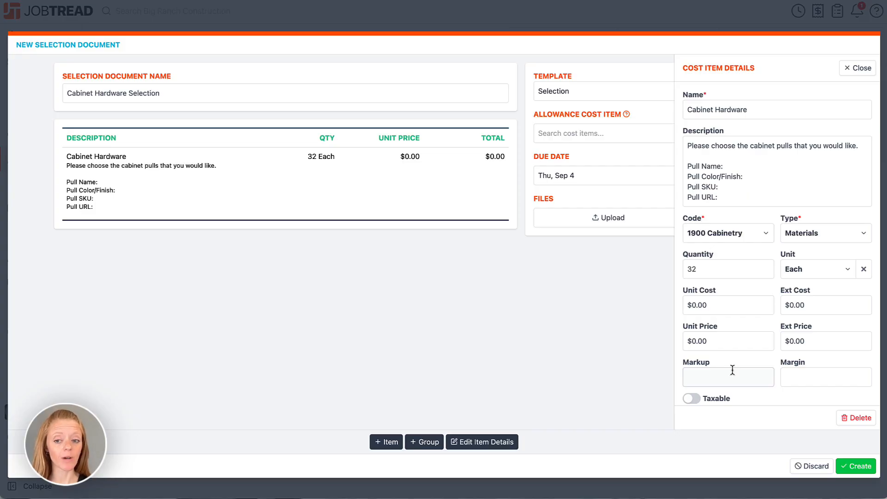
Step: Allow customer write-in on the Cabinet Hardware item, make its cost depend on customer input, and close the item details
{"action": "scroll", "coordinate": [732, 369], "scroll_direction": "down", "scroll_amount": 3}
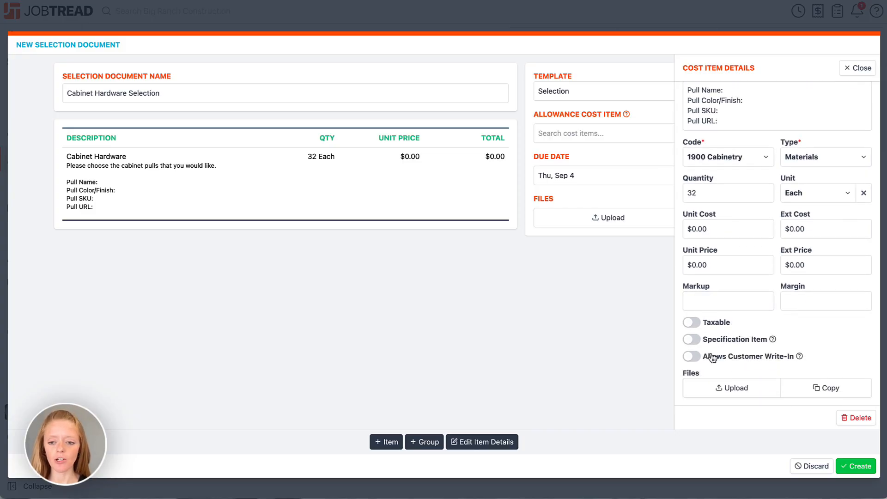
{"action": "left_click", "coordinate": [691, 357]}
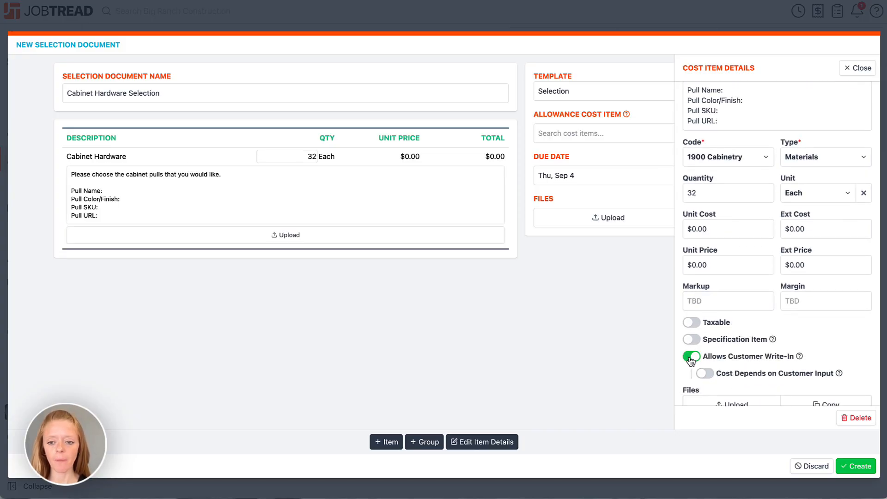
{"action": "scroll", "coordinate": [707, 378], "scroll_direction": "down", "scroll_amount": 1}
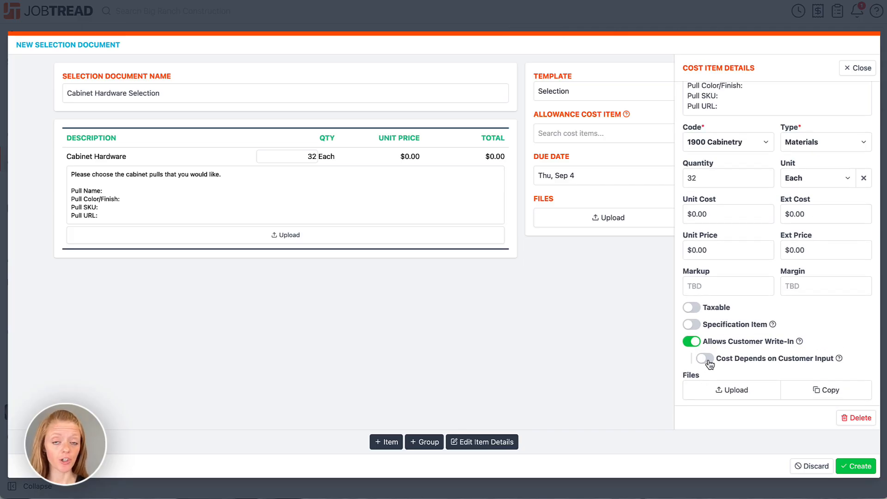
{"action": "left_click", "coordinate": [707, 362]}
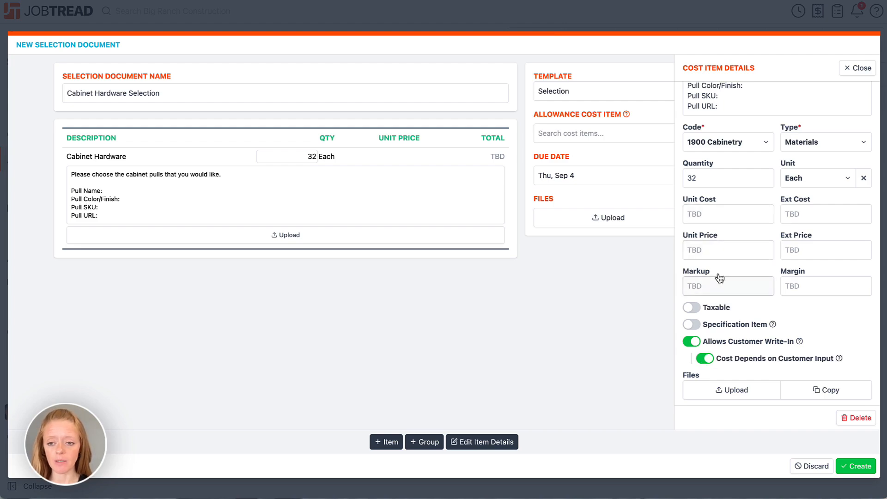
{"action": "left_click", "coordinate": [857, 71]}
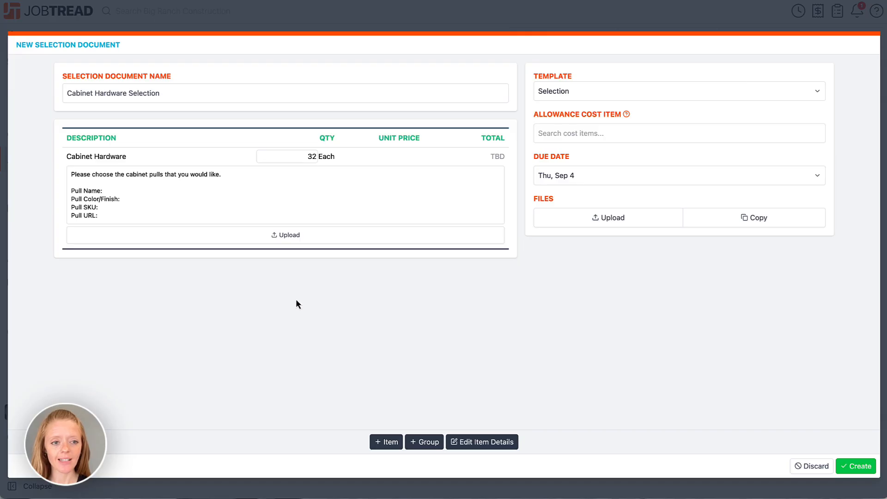
Step: Set the selection document's due date to Thu, Sep 25 and create the document
{"action": "left_click", "coordinate": [577, 176]}
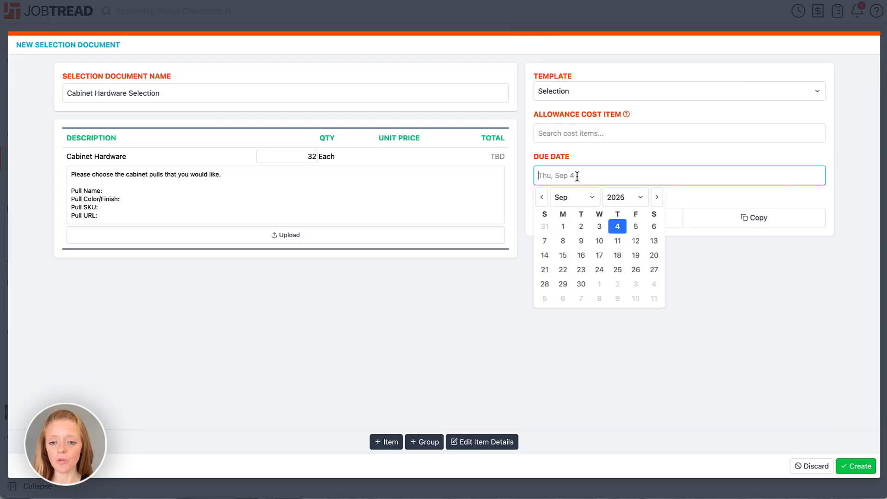
{"action": "left_click", "coordinate": [617, 270]}
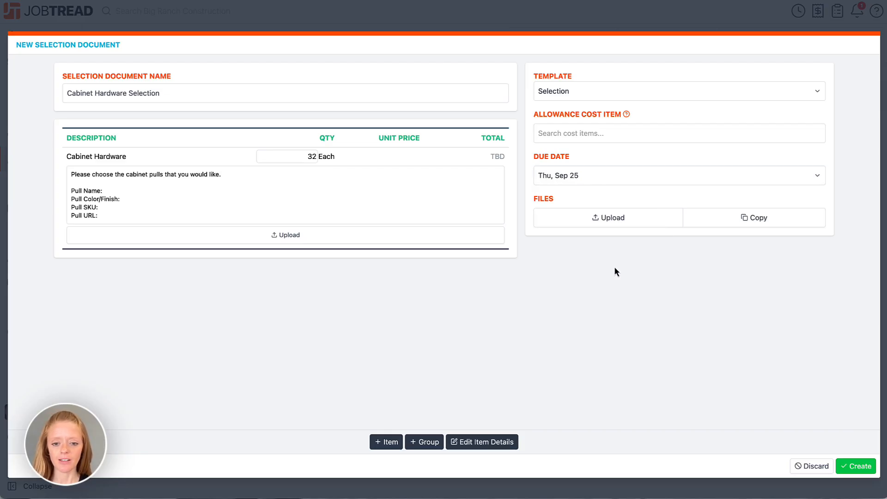
{"action": "left_click", "coordinate": [843, 461]}
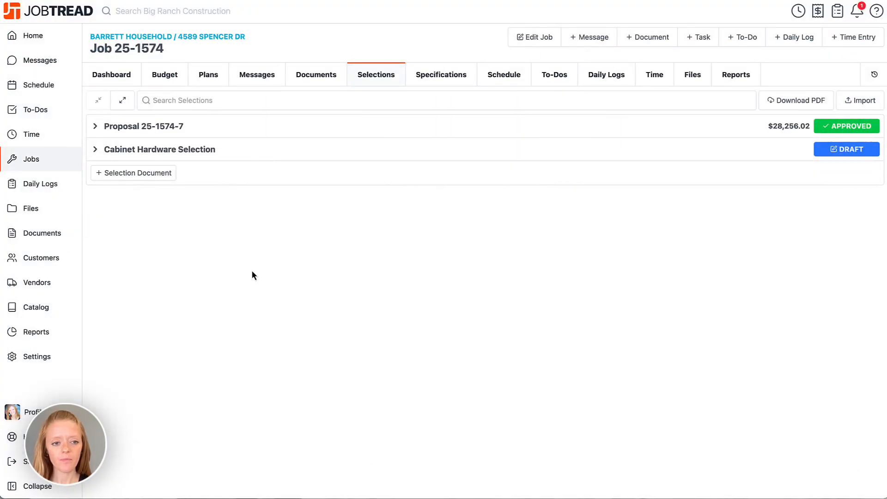
Step: Send the Cabinet Hardware Selection draft to the customer contact with a signature required
{"action": "left_click", "coordinate": [166, 159]}
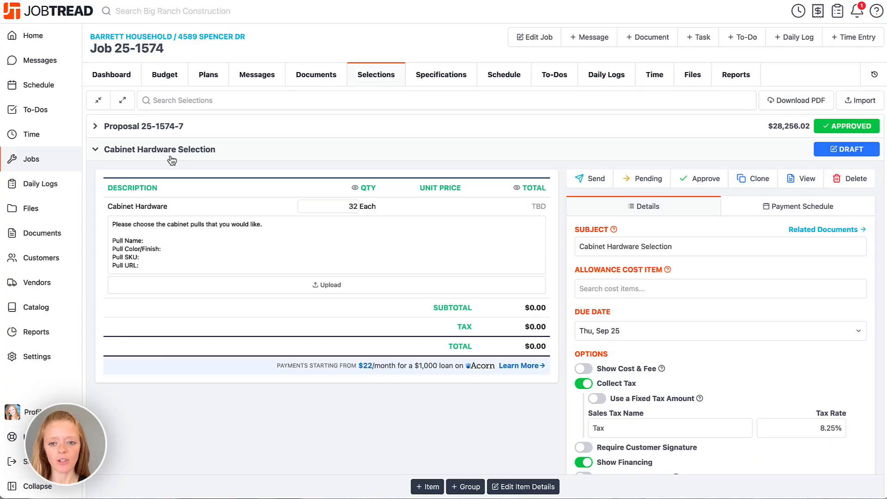
{"action": "left_click", "coordinate": [586, 183]}
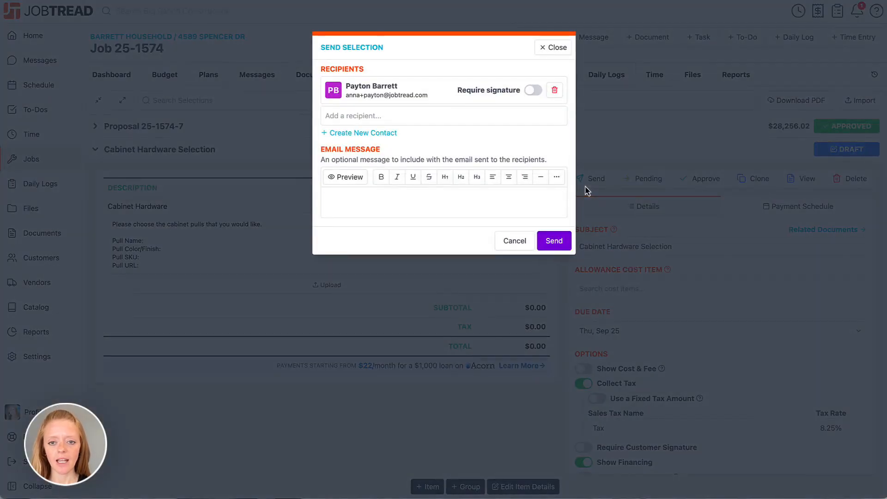
{"action": "left_click", "coordinate": [533, 90]}
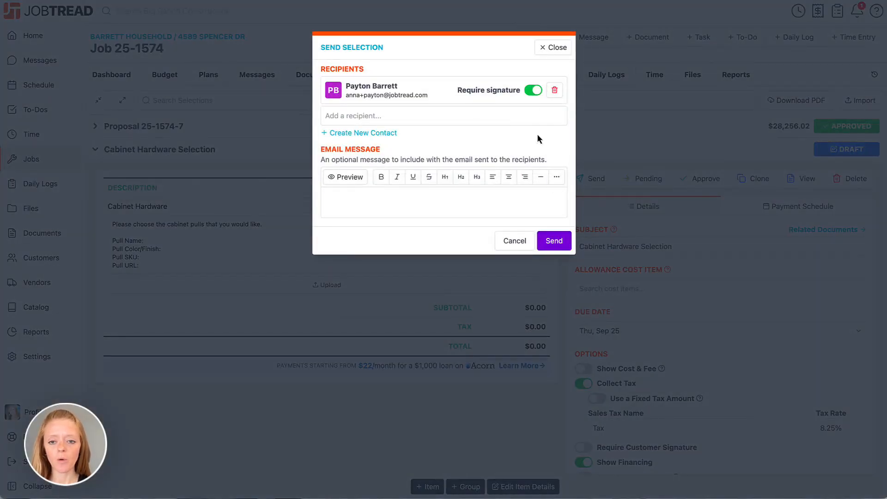
{"action": "left_click", "coordinate": [552, 244]}
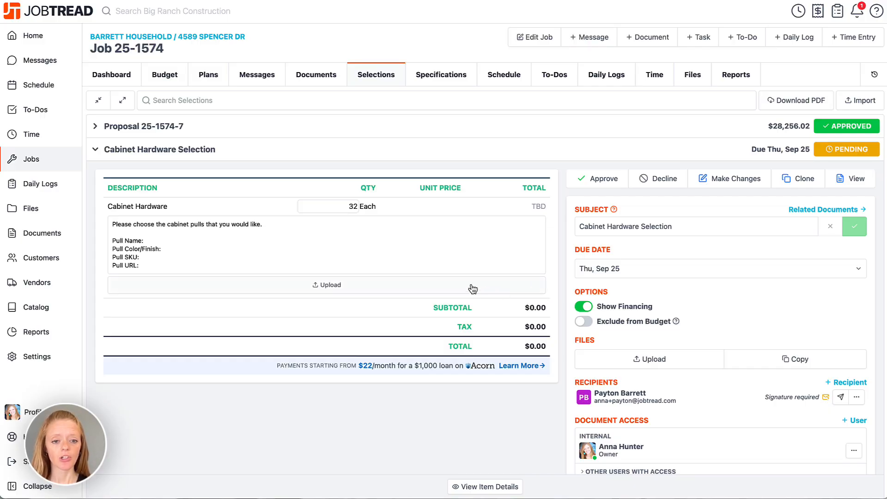
Step: In the pending selection's write-in text, enter "Knobs" as the pull name and "Bronze" as the color/finish
{"action": "left_click", "coordinate": [188, 240]}
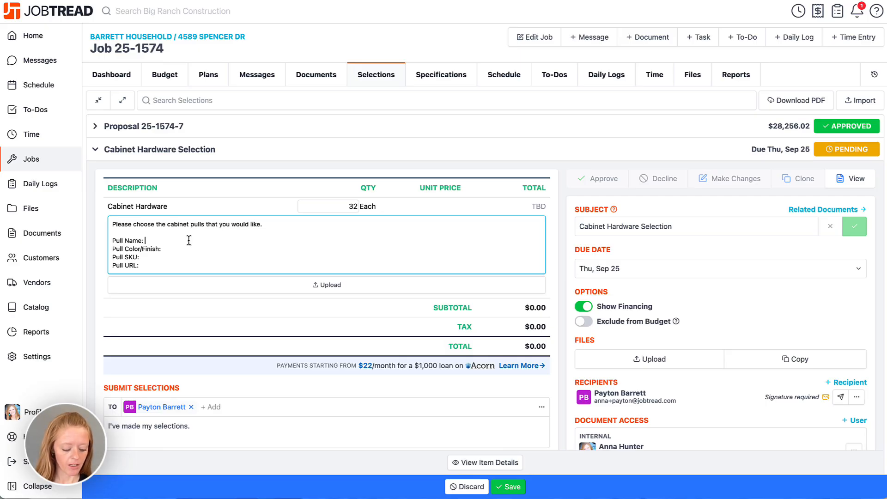
{"action": "type", "text": "Knobs"}
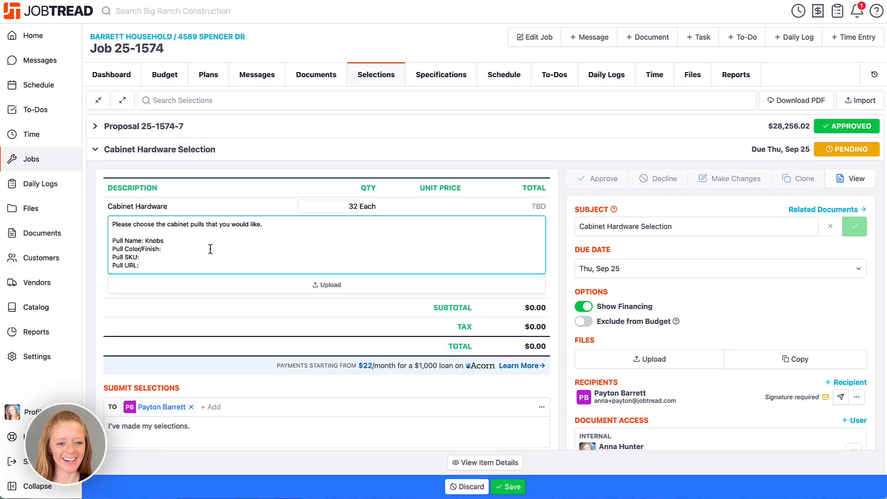
{"action": "left_click", "coordinate": [211, 249]}
{"action": "type", "text": "B"}
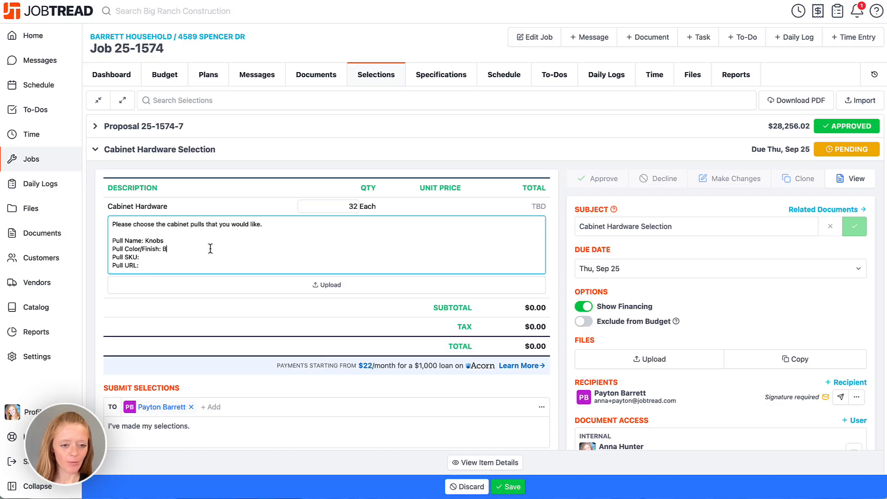
{"action": "type", "text": "ronze Pull SKU: "}
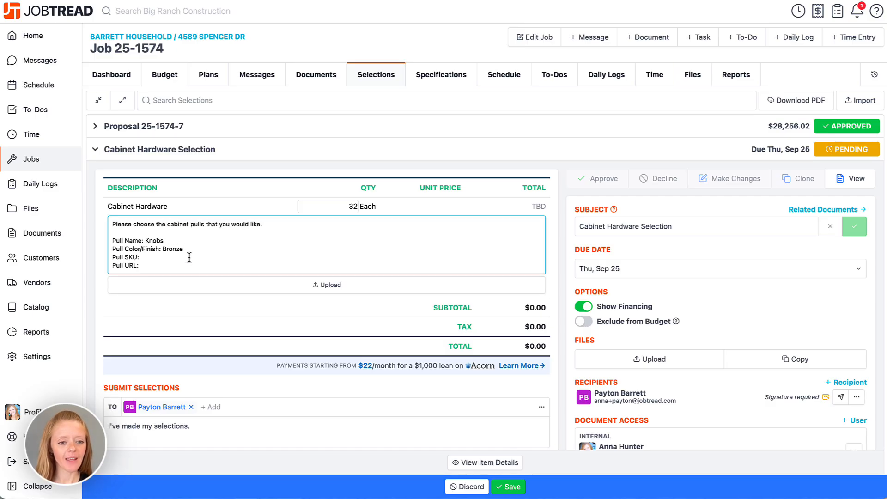
{"action": "type", "text": "45651655"}
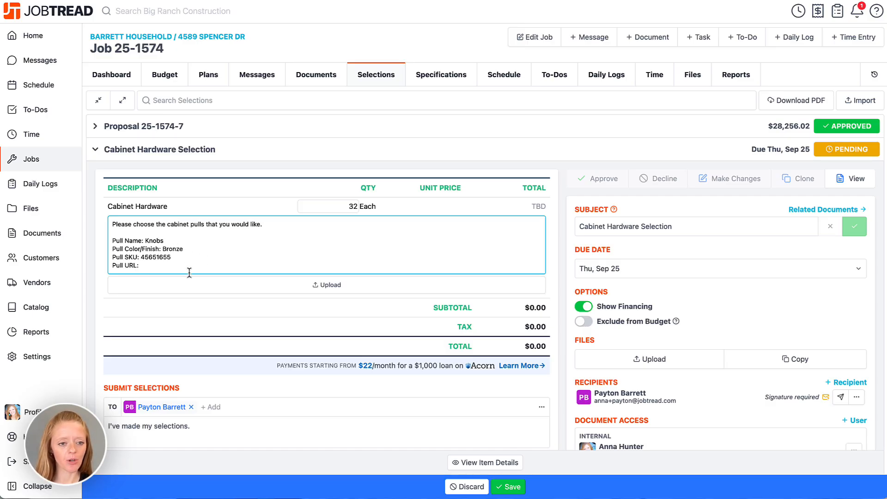
{"action": "left_click", "coordinate": [191, 267]}
{"action": "type", "text": "www"}
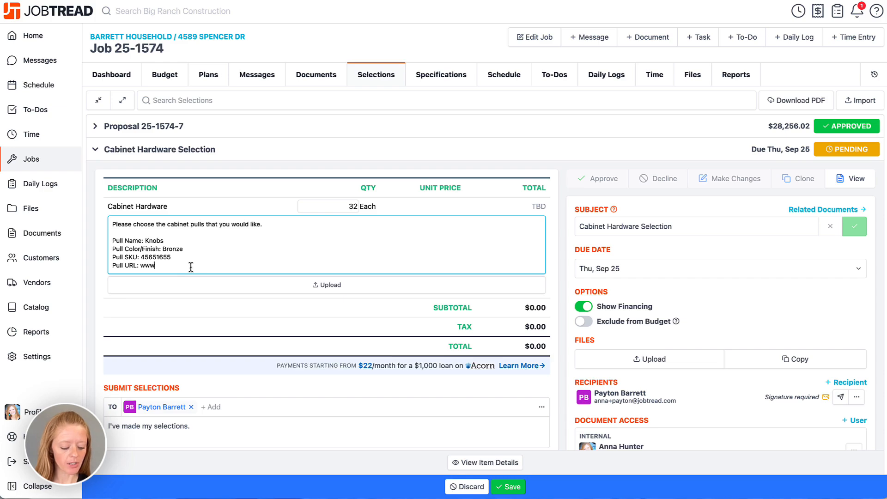
{"action": "type", "text": ".dfgdgrsdfg."}
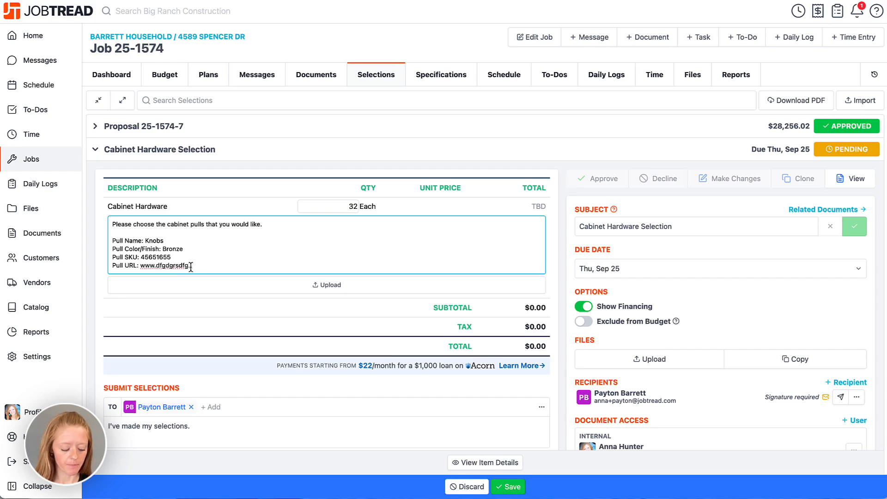
{"action": "type", "text": "com"}
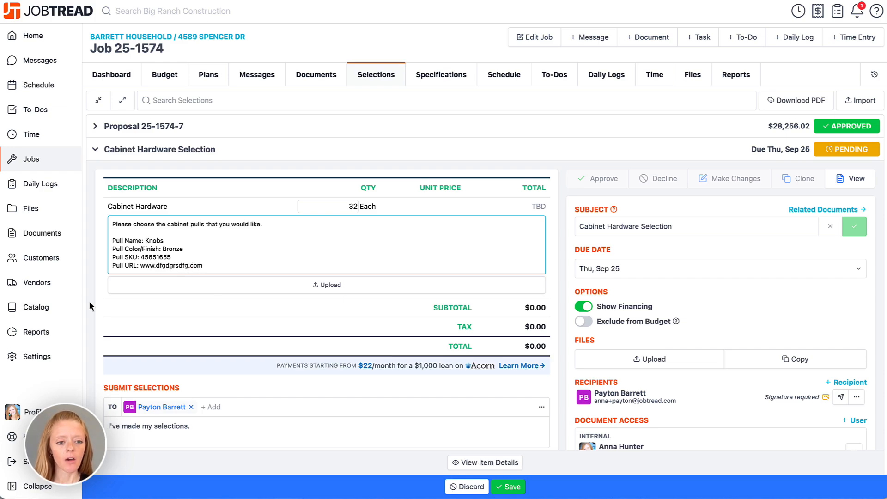
{"action": "left_click", "coordinate": [149, 298]}
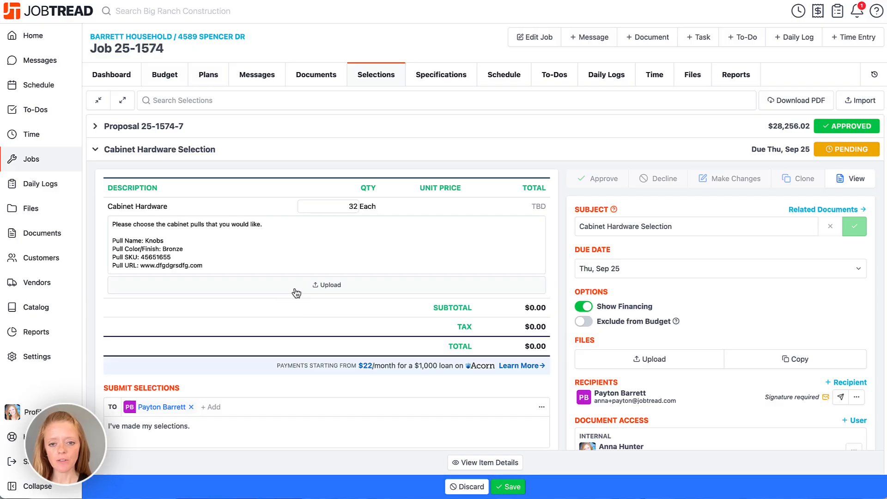
Step: Submit the cabinet hardware selections with the message "I've made my selections."
{"action": "scroll", "coordinate": [295, 292], "scroll_direction": "down", "scroll_amount": 1}
{"action": "scroll", "coordinate": [296, 294], "scroll_direction": "down", "scroll_amount": 1}
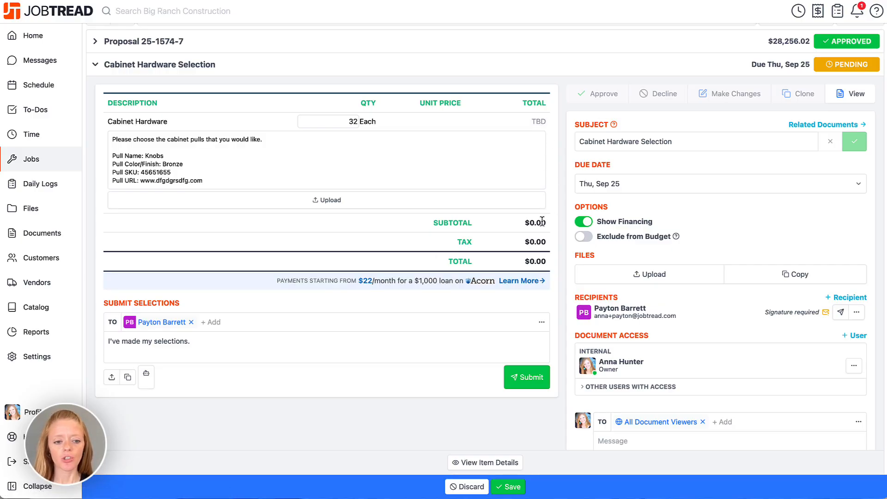
{"action": "left_click", "coordinate": [531, 377]}
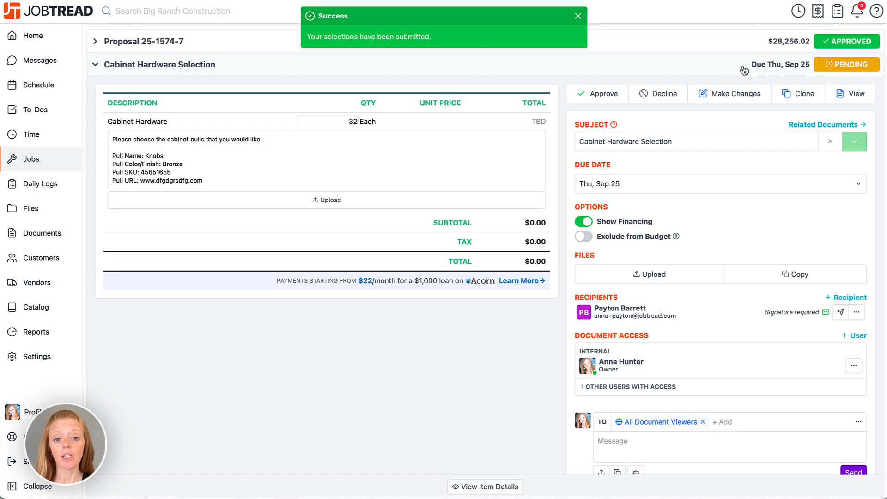
Step: Open the submitted Cabinet Hardware item's cost details and set its unit cost to 4.50
{"action": "left_click", "coordinate": [540, 125]}
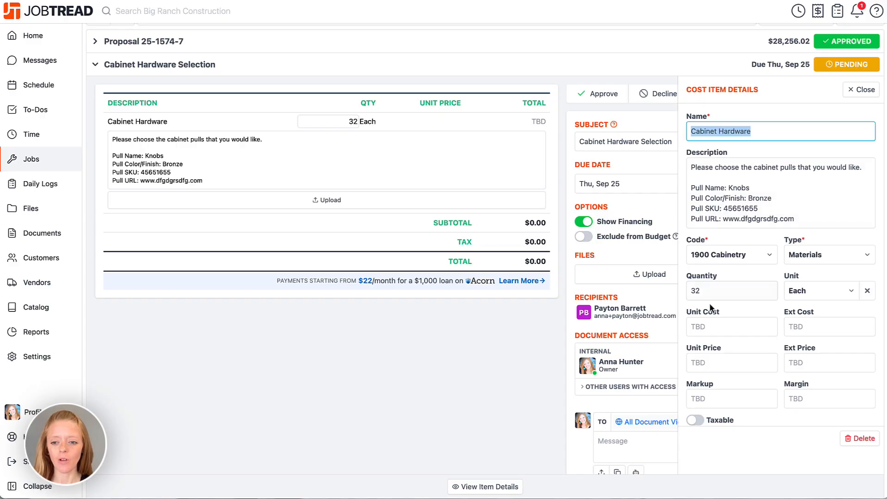
{"action": "left_click", "coordinate": [707, 327]}
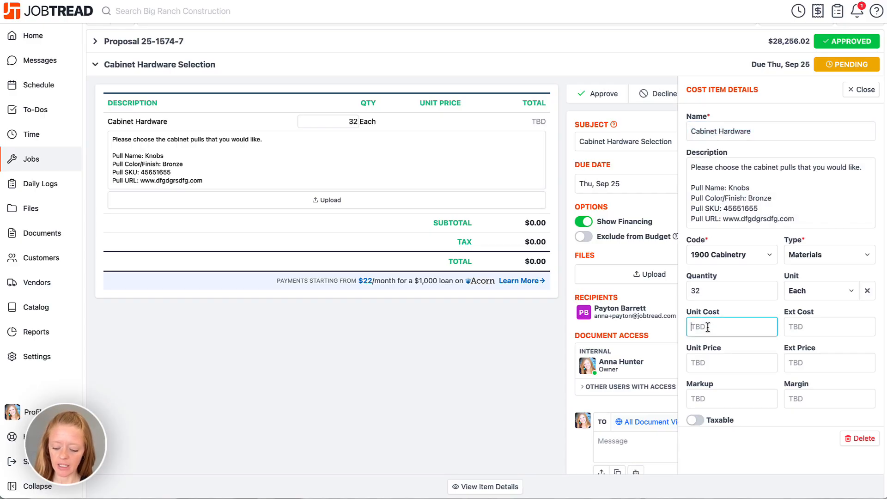
{"action": "type", "text": "4.50"}
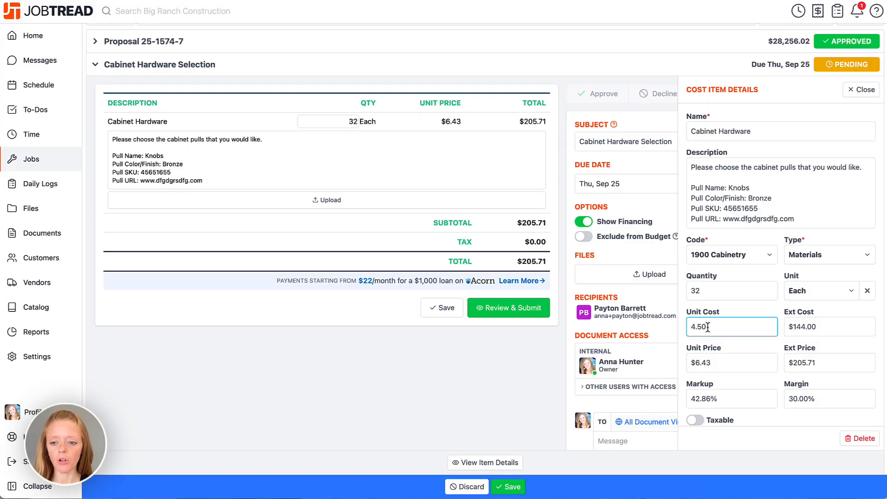
Step: Close the cost item details and resend the selection to the customer with the message "We are ready for your final review!"
{"action": "scroll", "coordinate": [774, 367], "scroll_direction": "down", "scroll_amount": 2}
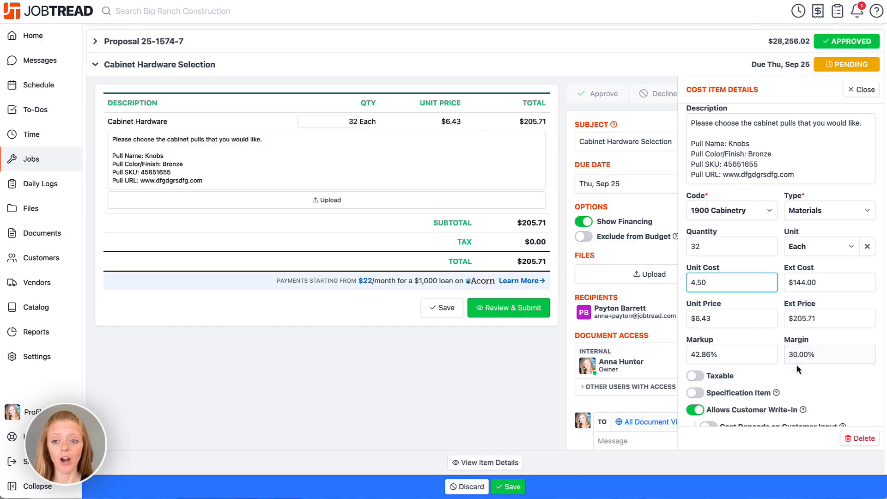
{"action": "left_click", "coordinate": [861, 94]}
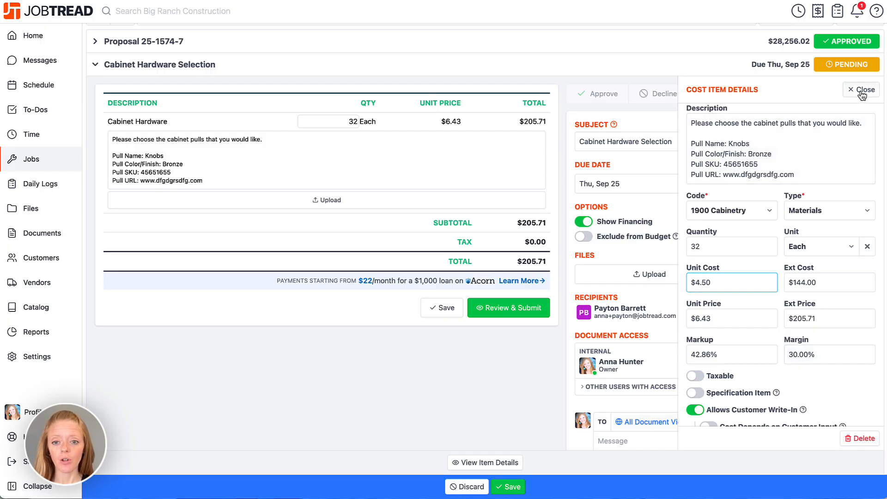
{"action": "scroll", "coordinate": [660, 262], "scroll_direction": "up", "scroll_amount": 1}
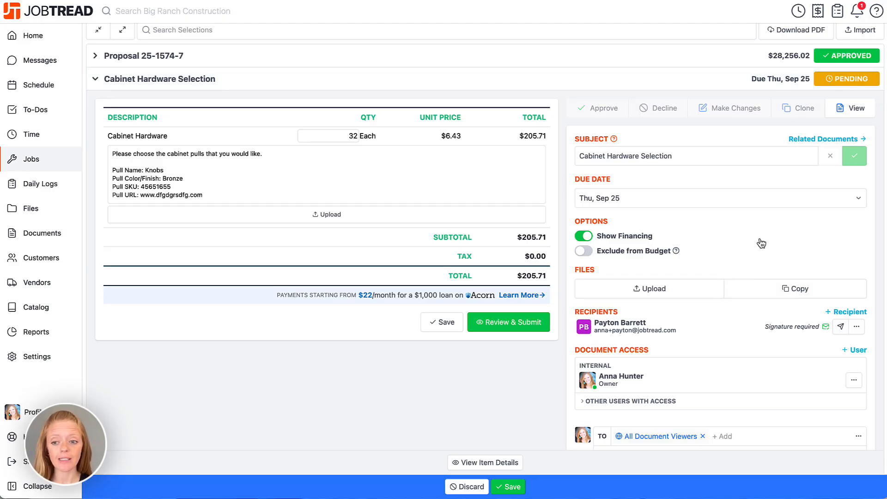
{"action": "left_click", "coordinate": [840, 328]}
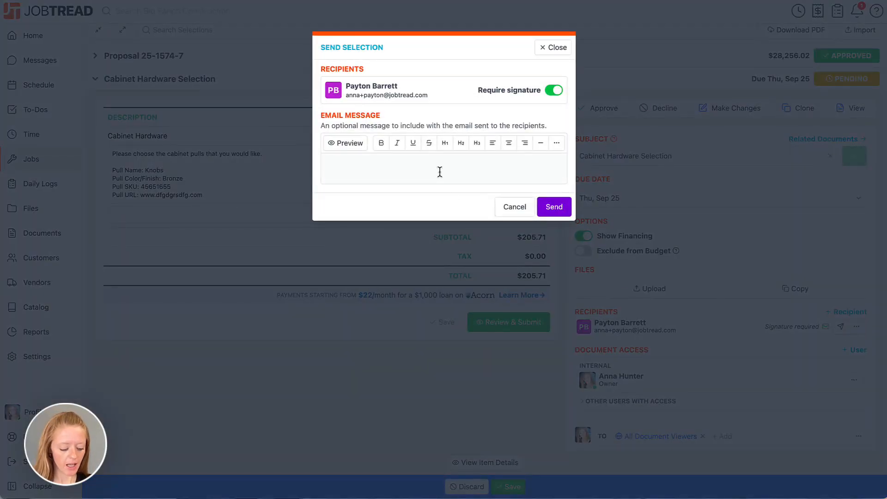
{"action": "type", "text": "WE are ready"}
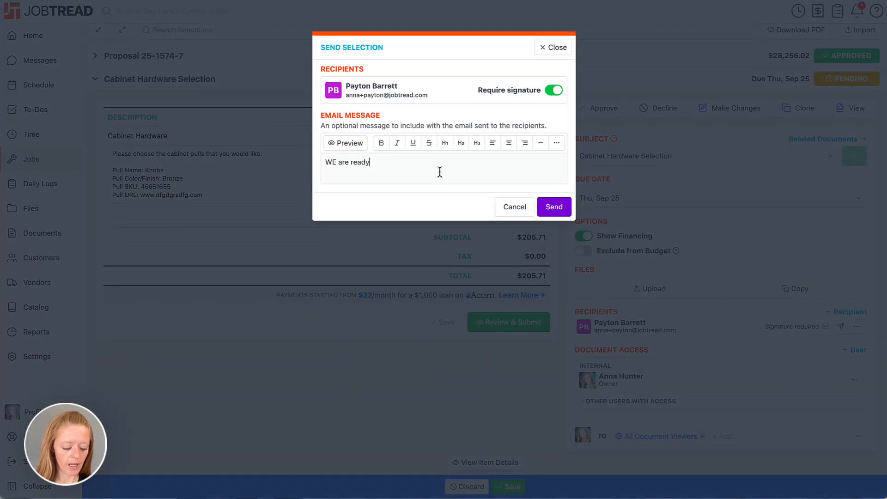
{"action": "type", "text": " for your final review!"}
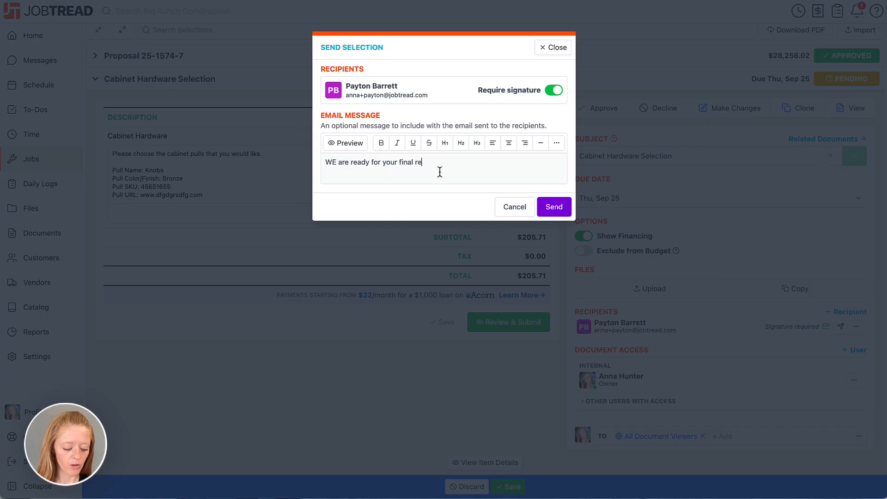
{"action": "left_click", "coordinate": [334, 160]}
{"action": "key", "text": "BackSpace"}
{"action": "type", "text": "e"}
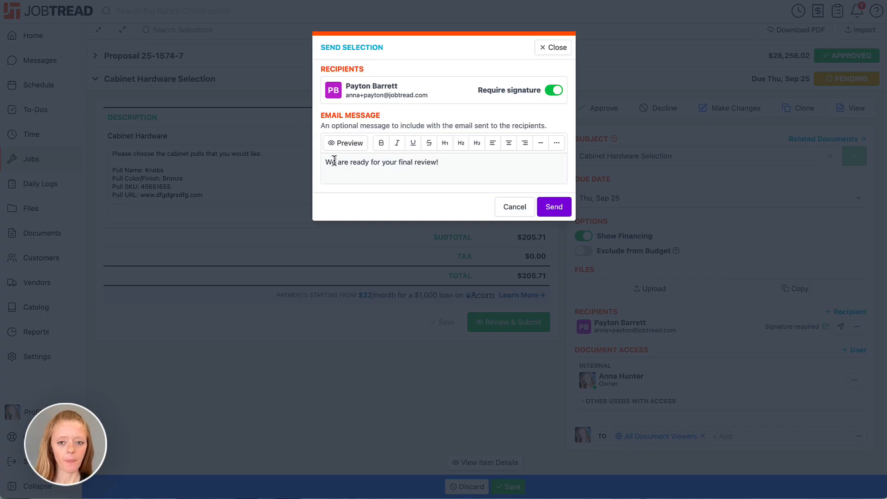
{"action": "left_click", "coordinate": [557, 206]}
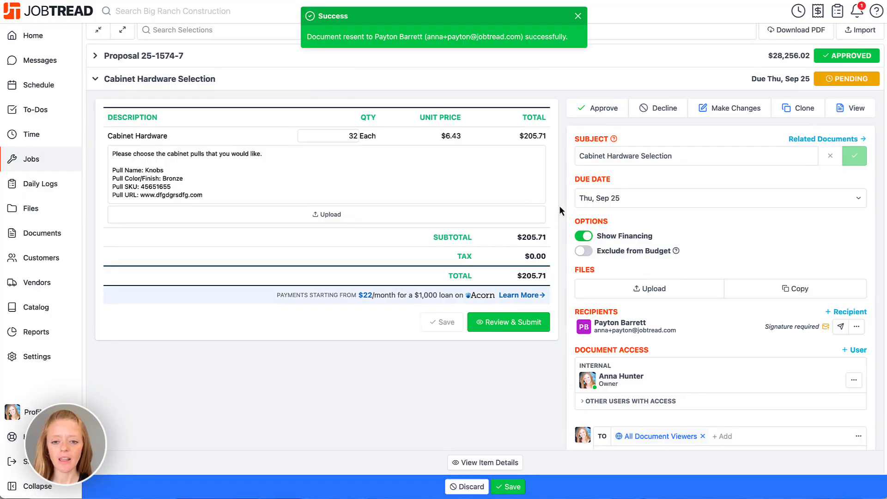
Step: Review, sign and approve the Cabinet Hardware Selection on the customer's behalf, then close the review and collapse the selection
{"action": "left_click", "coordinate": [535, 324]}
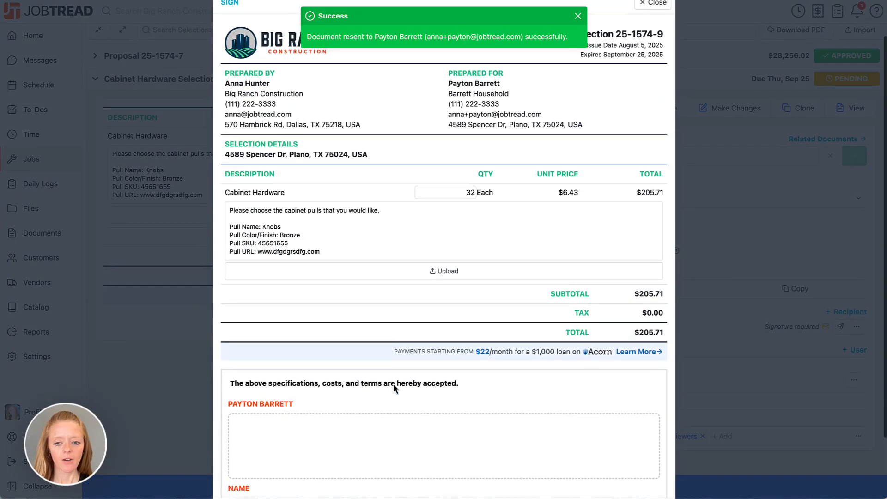
{"action": "scroll", "coordinate": [393, 383], "scroll_direction": "down", "scroll_amount": 2}
{"action": "left_click_drag", "start_coordinate": [292, 364], "coordinate": [318, 387]}
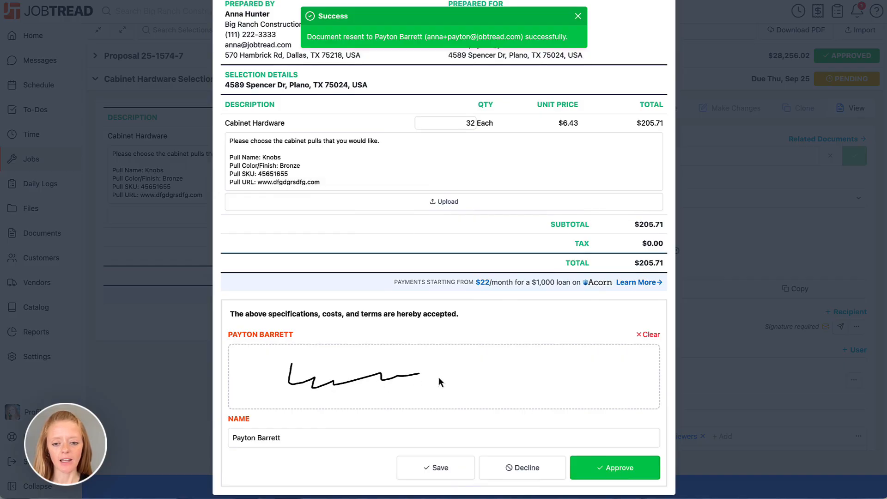
{"action": "left_click", "coordinate": [625, 466]}
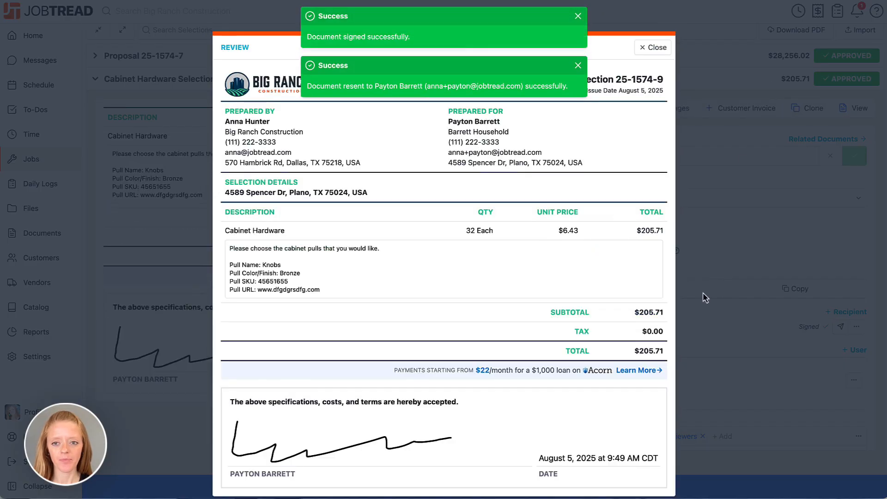
{"action": "left_click", "coordinate": [653, 47]}
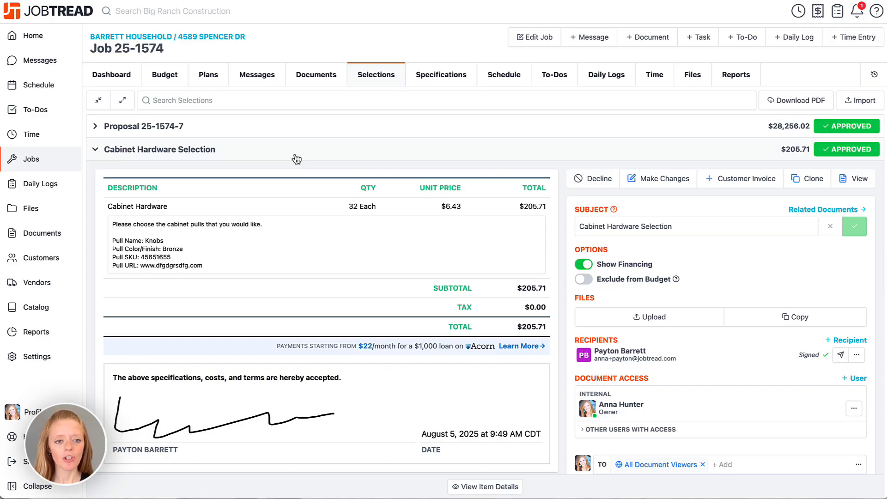
{"action": "left_click", "coordinate": [296, 159]}
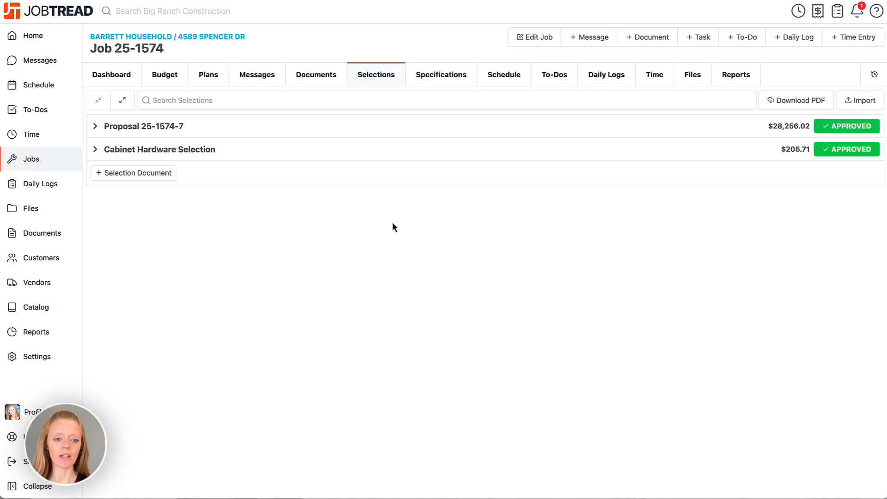
Step: Start a new selection document and discard it without adding anything
{"action": "left_click", "coordinate": [134, 172]}
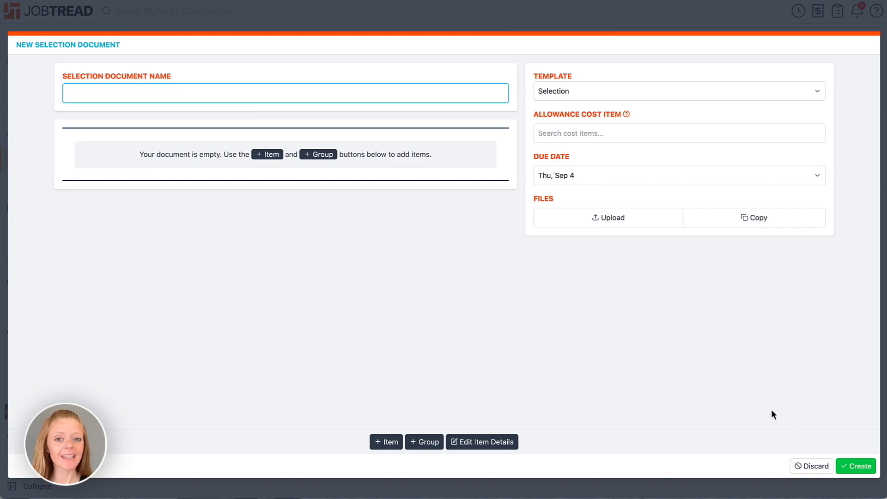
{"action": "left_click", "coordinate": [819, 470]}
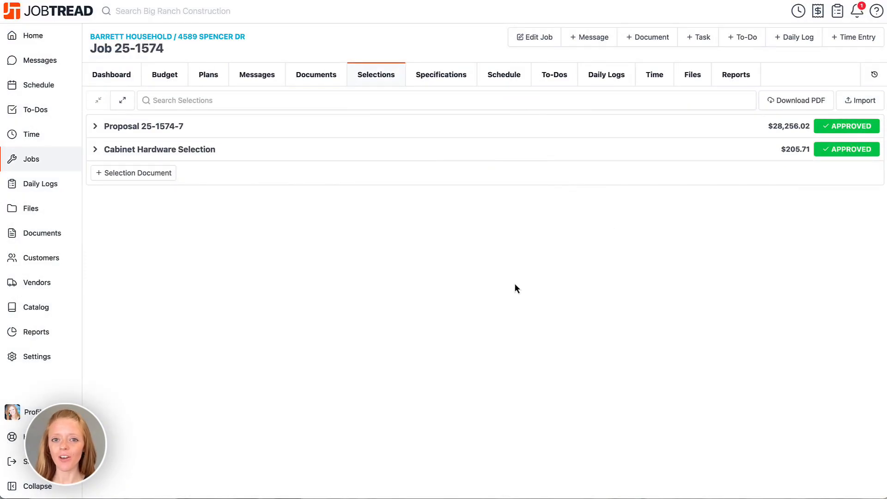